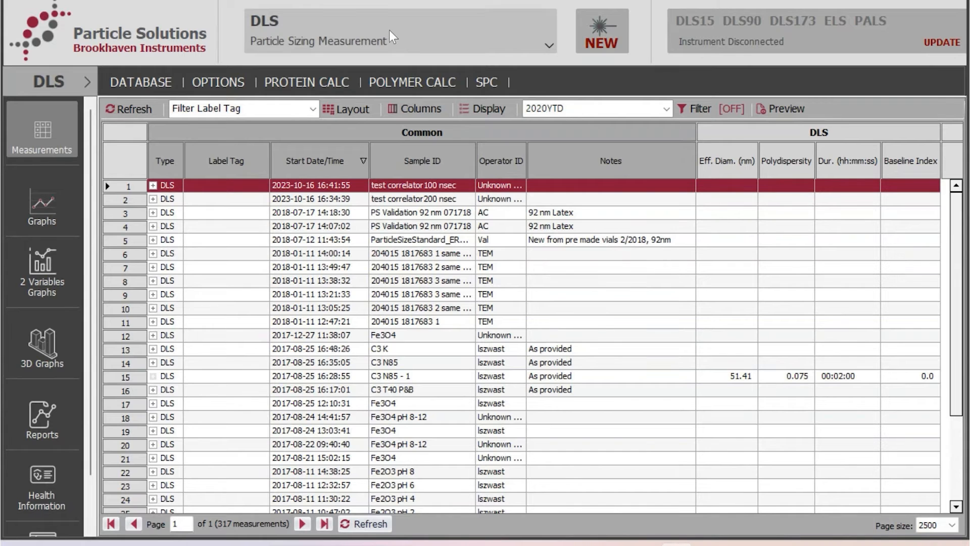
Look over the available measurement types for new and stored measurements, and the database import, archive and rebuild commands.
left_click(548, 45)
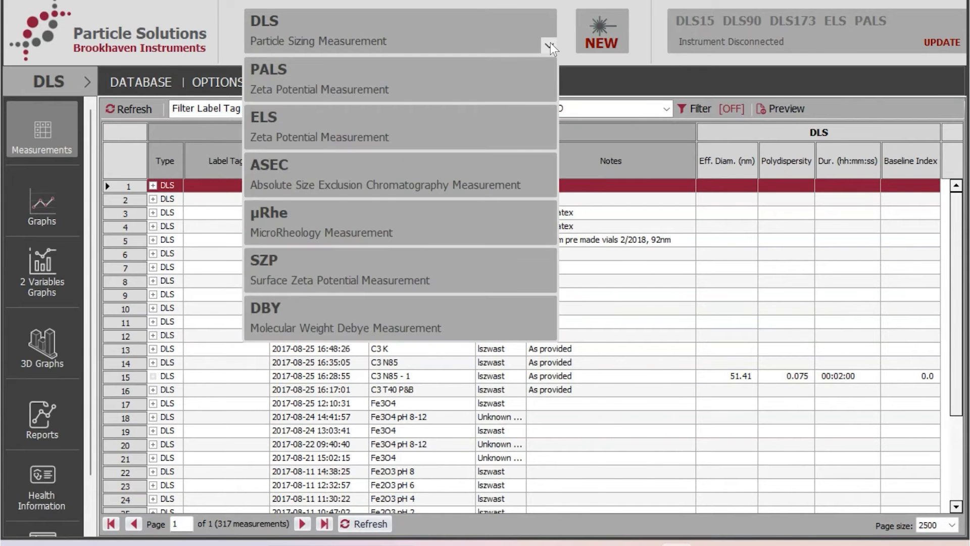
left_click(549, 44)
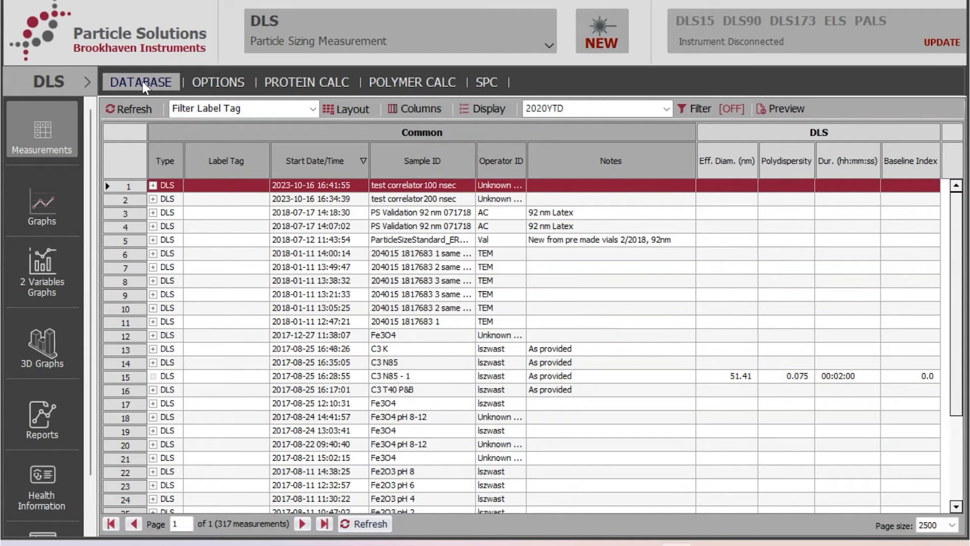
left_click(80, 80)
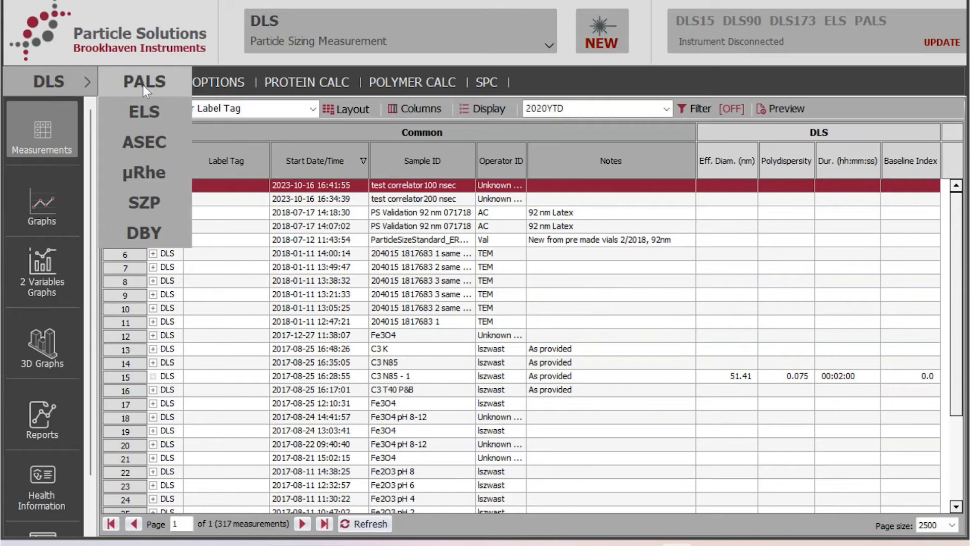
left_click(61, 79)
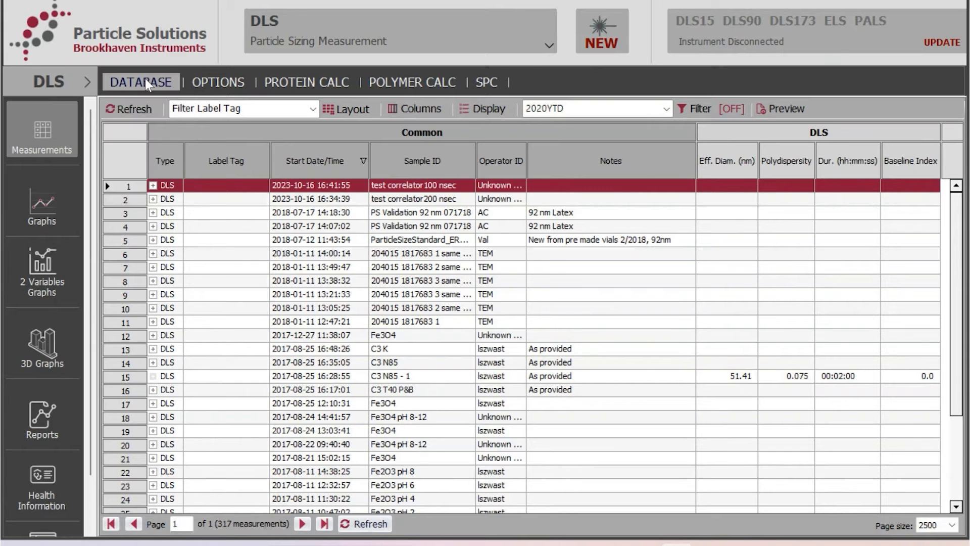
left_click(145, 81)
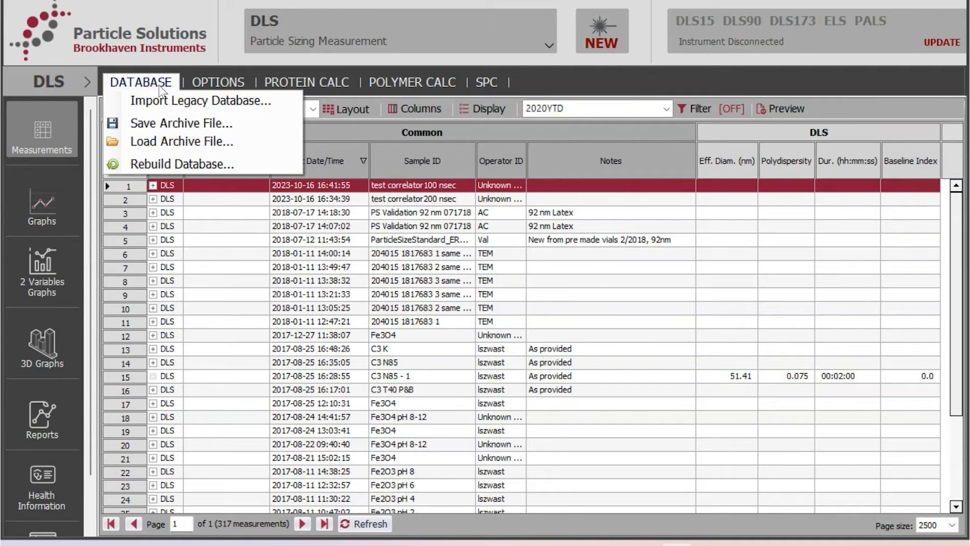
Review the Operation Mode, General and Measurements program options, and save and close them without changes.
left_click(213, 82)
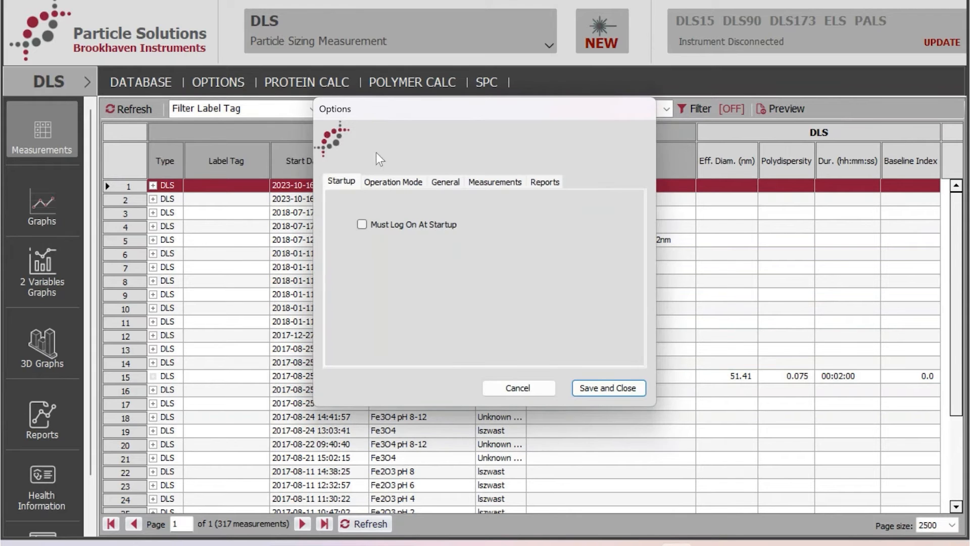
left_click(392, 182)
left_click(433, 183)
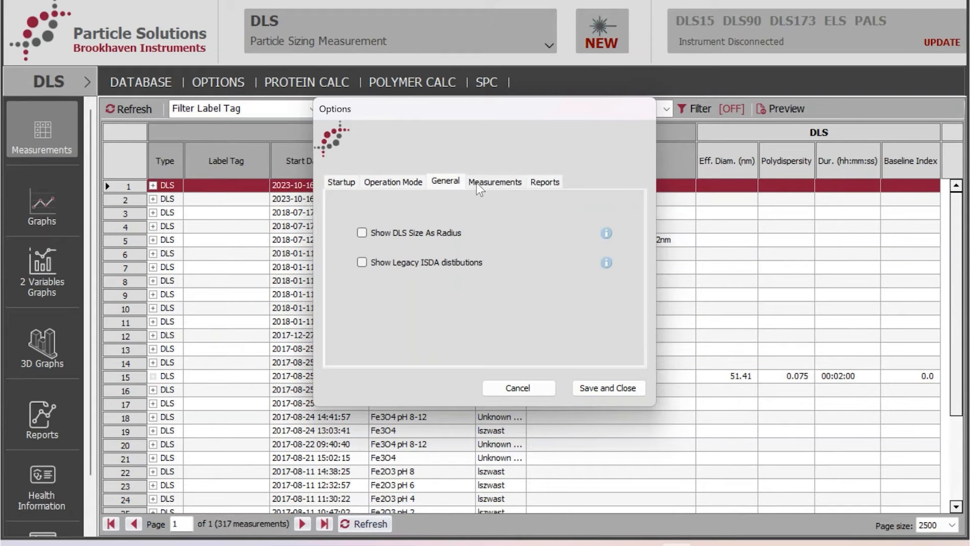
left_click(496, 182)
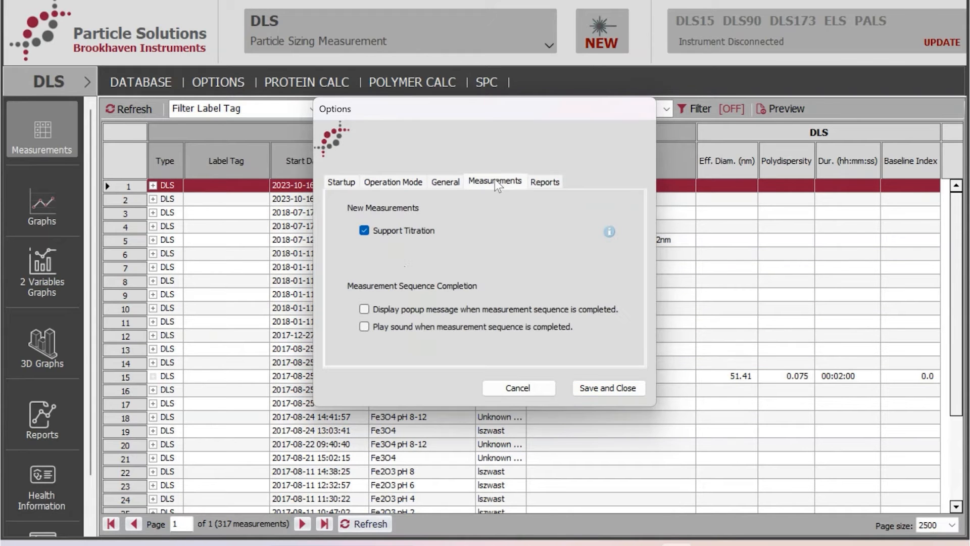
left_click(606, 390)
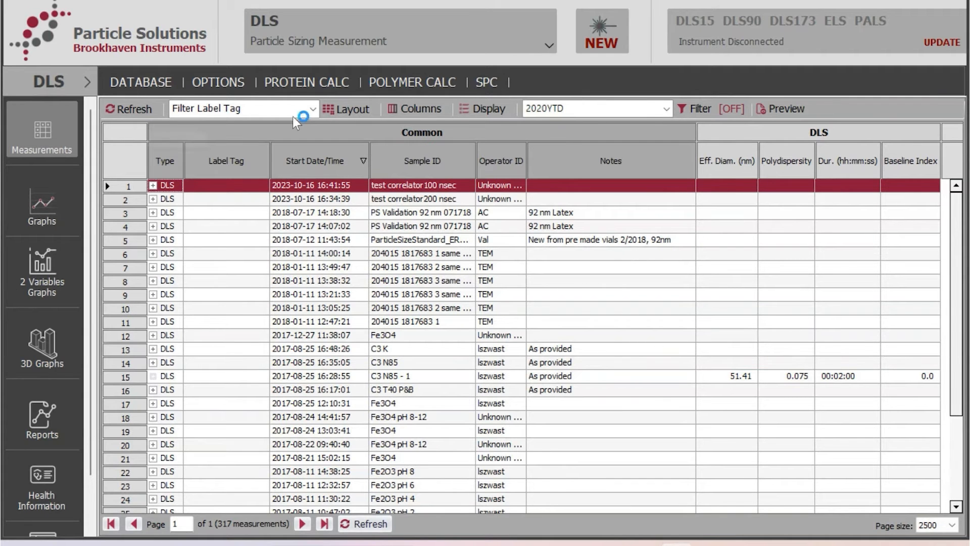
Try the Basic and All Columns layouts on the measurement table and leave it set to Basic.
left_click(312, 110)
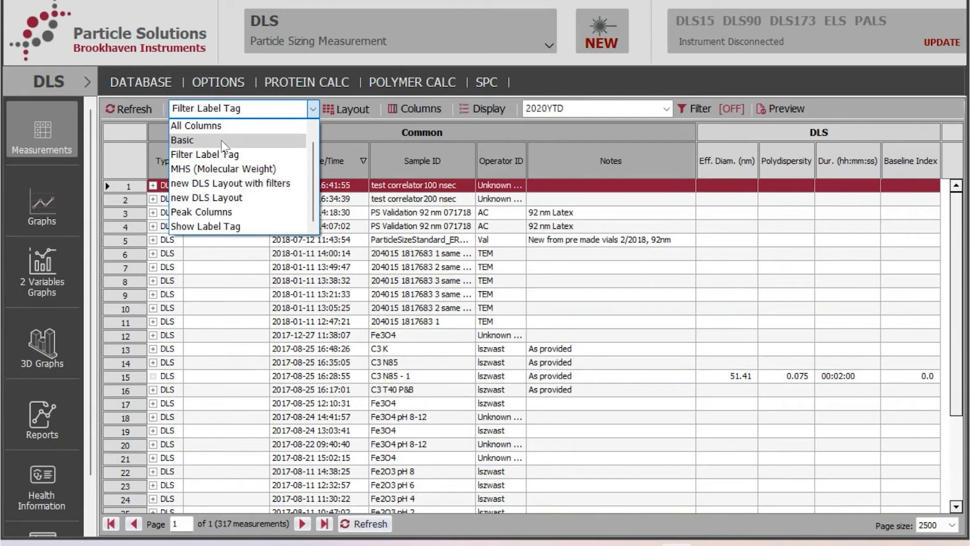
left_click(218, 140)
left_click(310, 110)
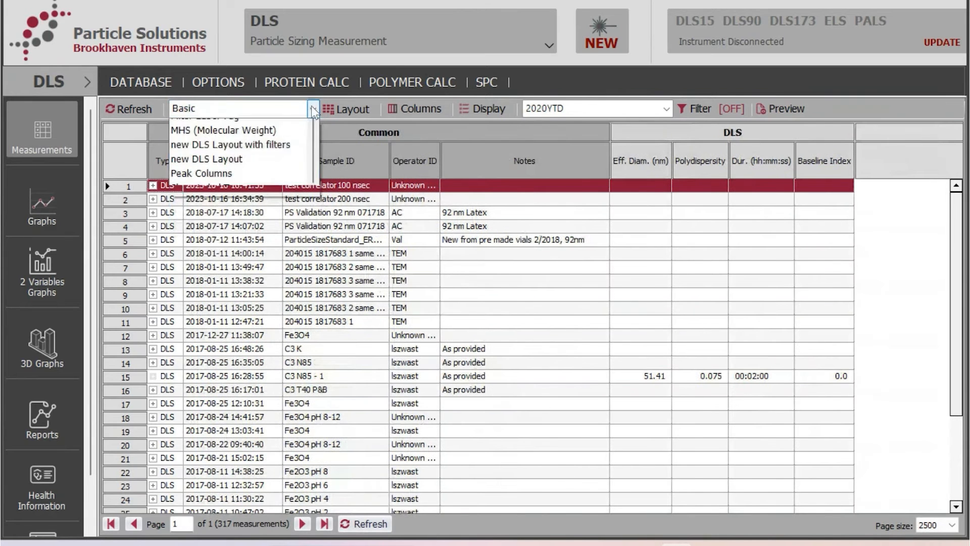
left_click(254, 125)
left_click(312, 107)
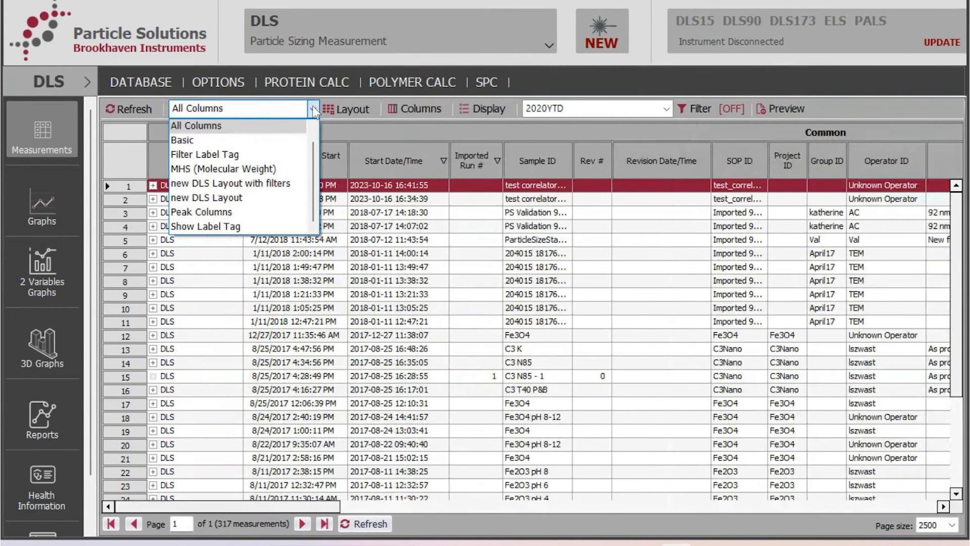
left_click(228, 144)
Review the measurement table's layout commands, addable columns, display choices and filter commands.
left_click(353, 109)
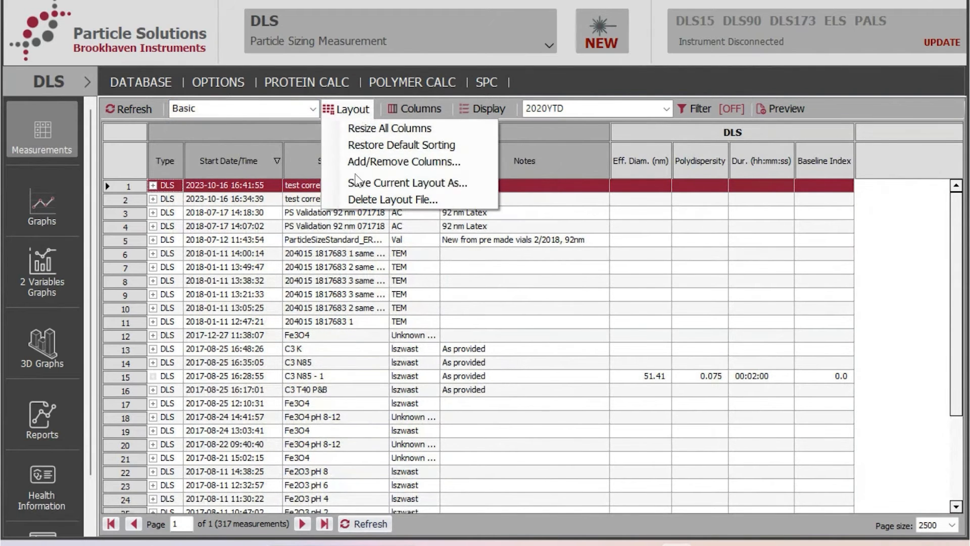
left_click(413, 108)
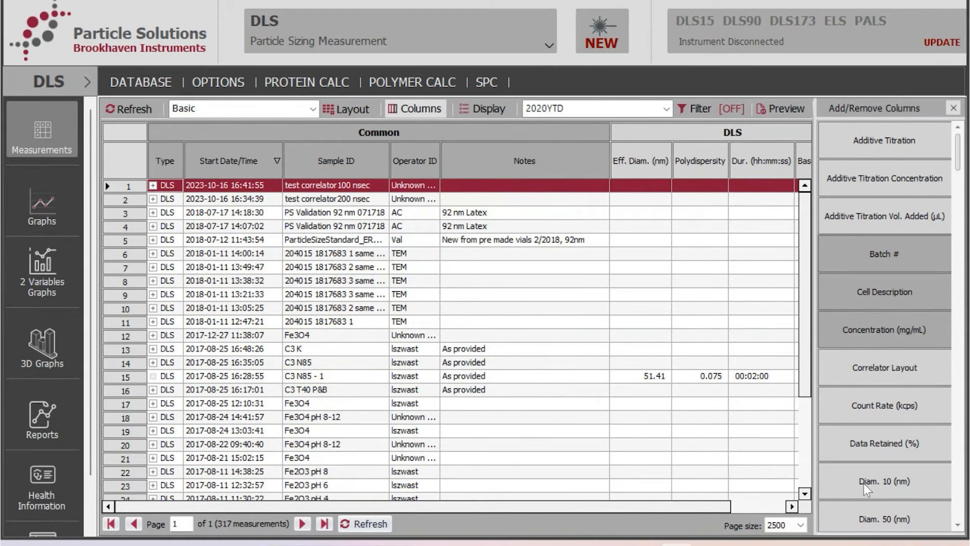
left_click(953, 108)
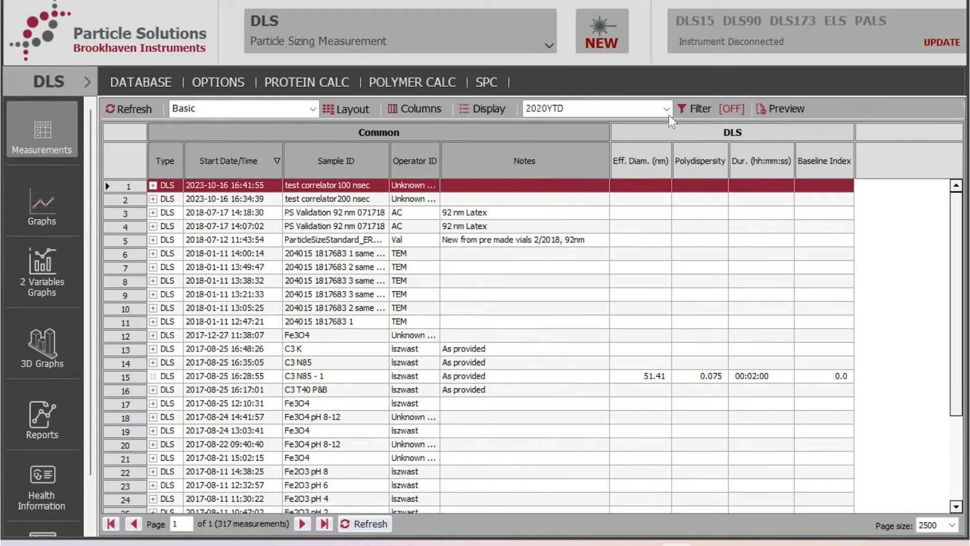
left_click(478, 111)
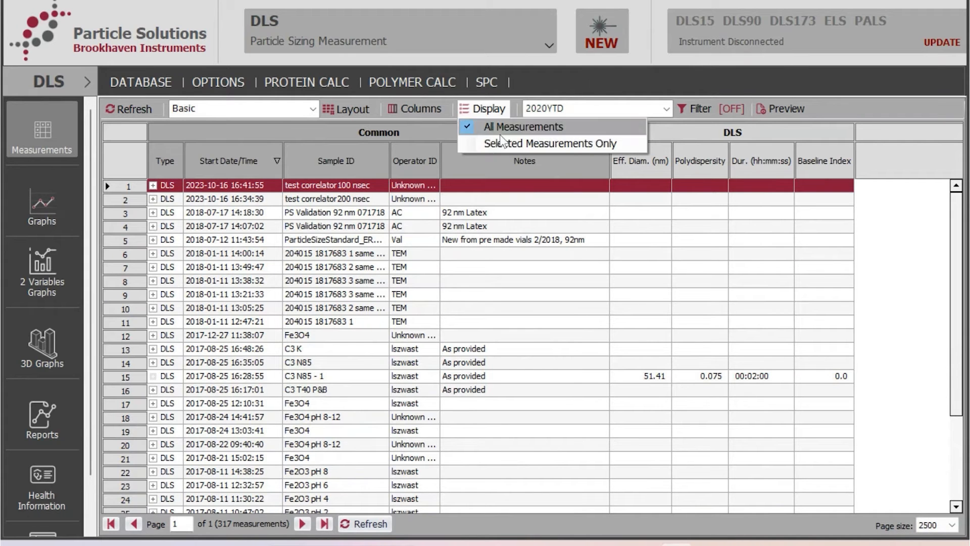
left_click(701, 108)
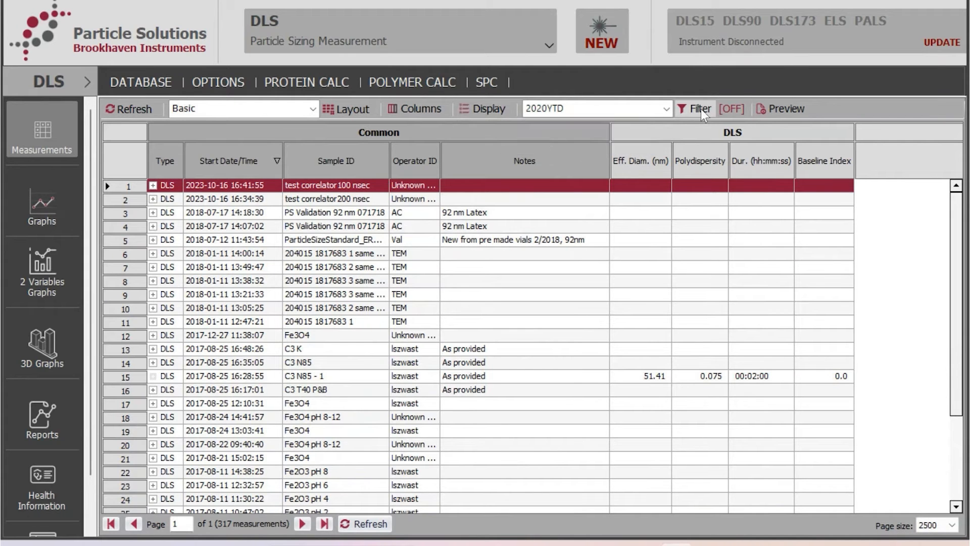
left_click(695, 108)
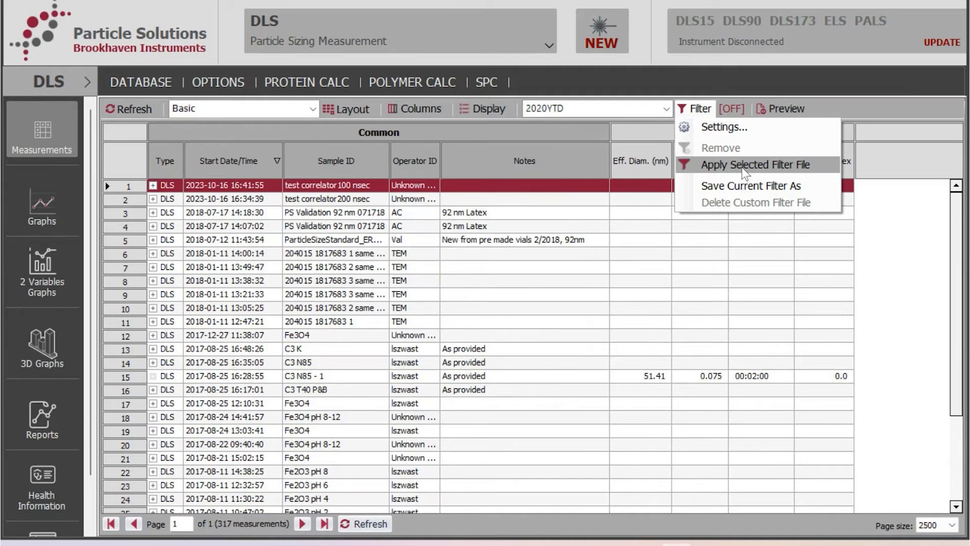
left_click(889, 101)
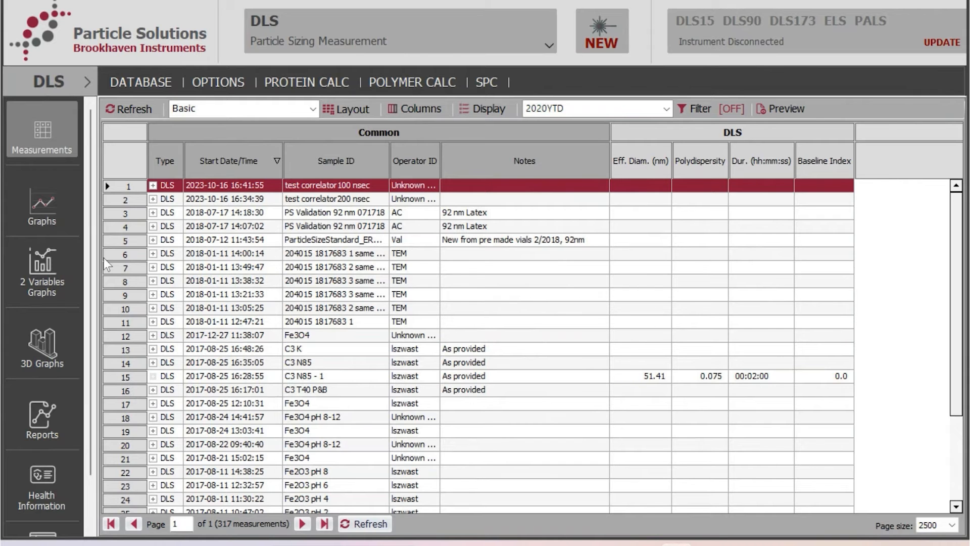
View the selected measurement's Graphs, 2 Variables Graphs, 3D Graphs, Reports and Health Information, and return to the measurement list.
left_click(42, 198)
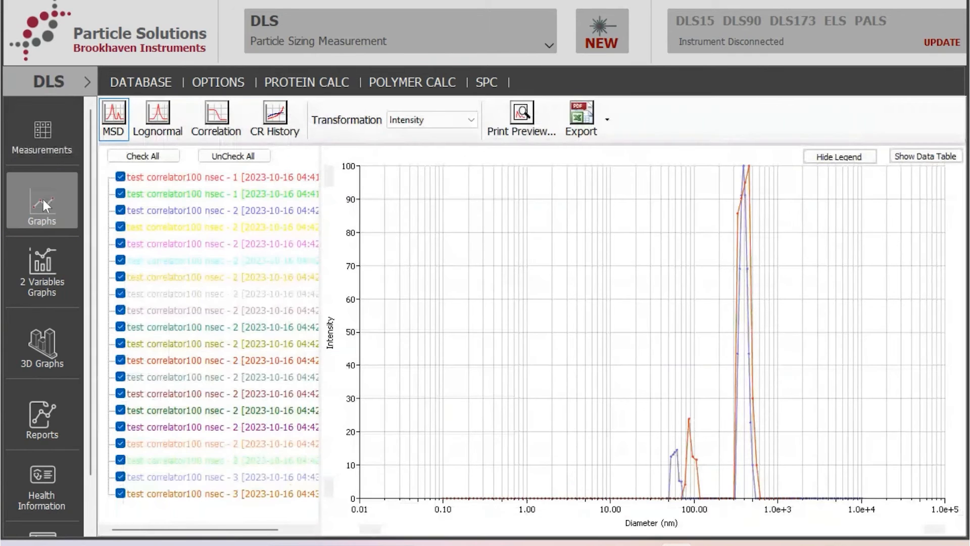
left_click(46, 268)
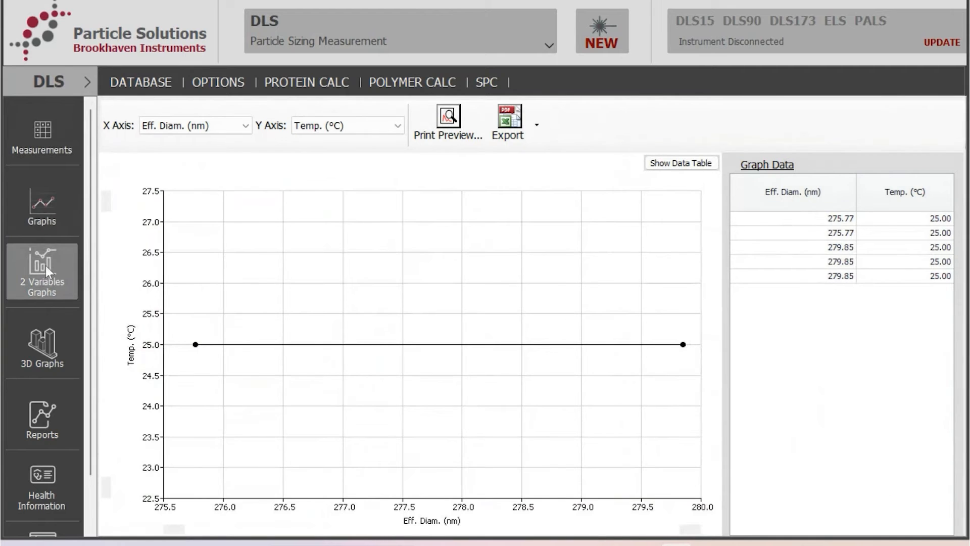
left_click(39, 348)
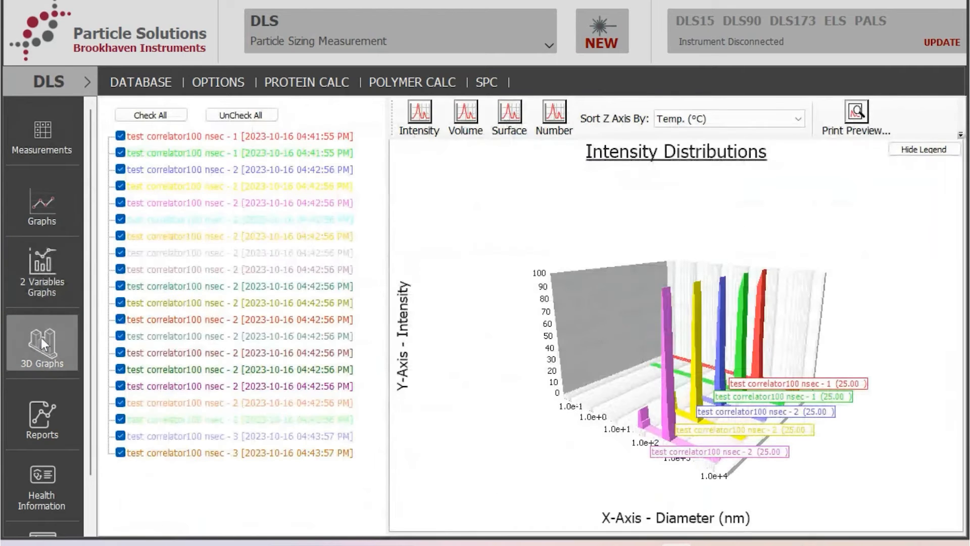
left_click(44, 429)
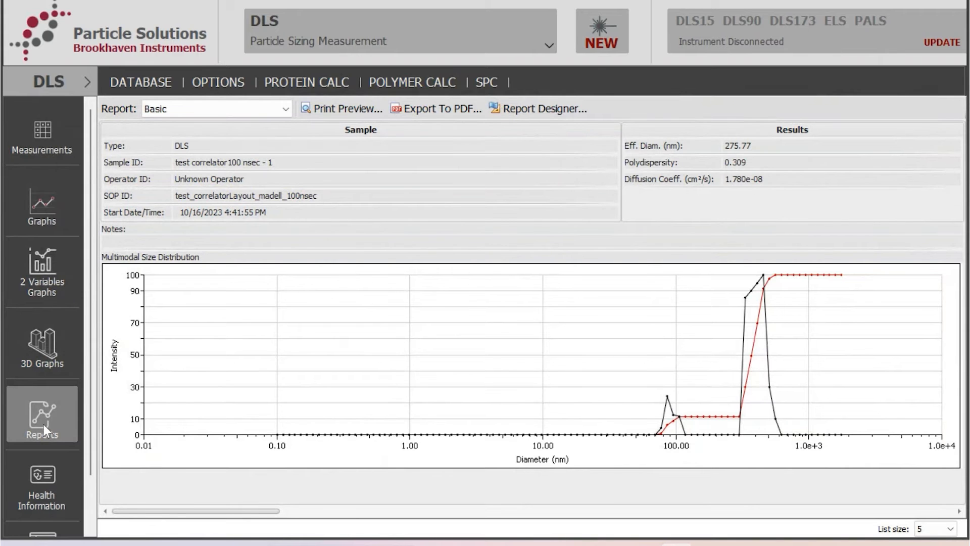
left_click(34, 486)
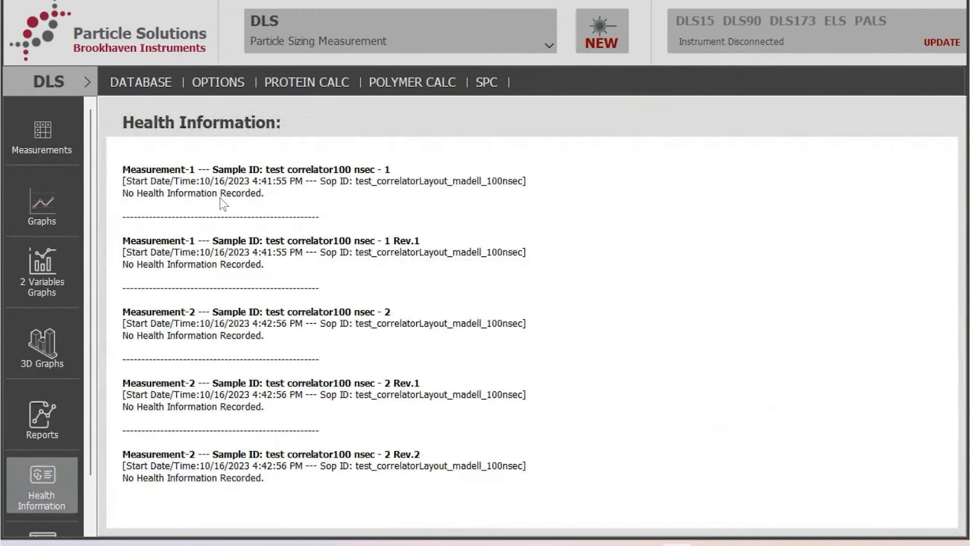
left_click(35, 135)
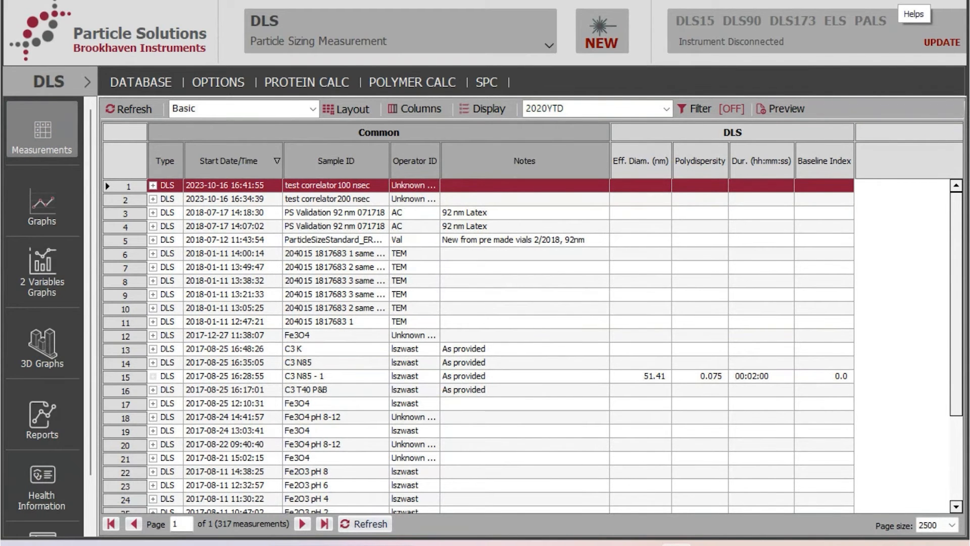
Look over the available help resources and close the list.
left_click(900, 1)
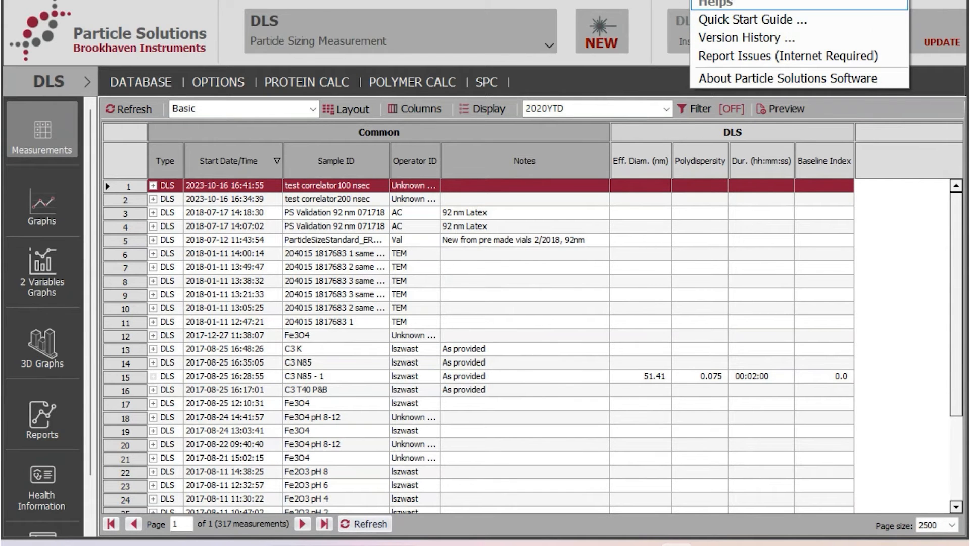
key("Escape")
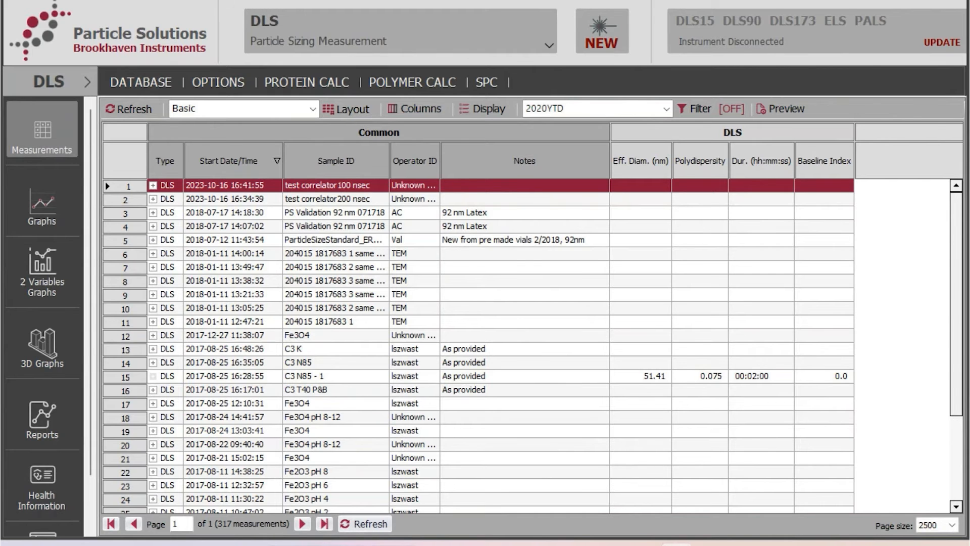
Start a new DLS measurement, dismiss the hardware error and move the measurement window up until it is fully visible.
left_click(602, 29)
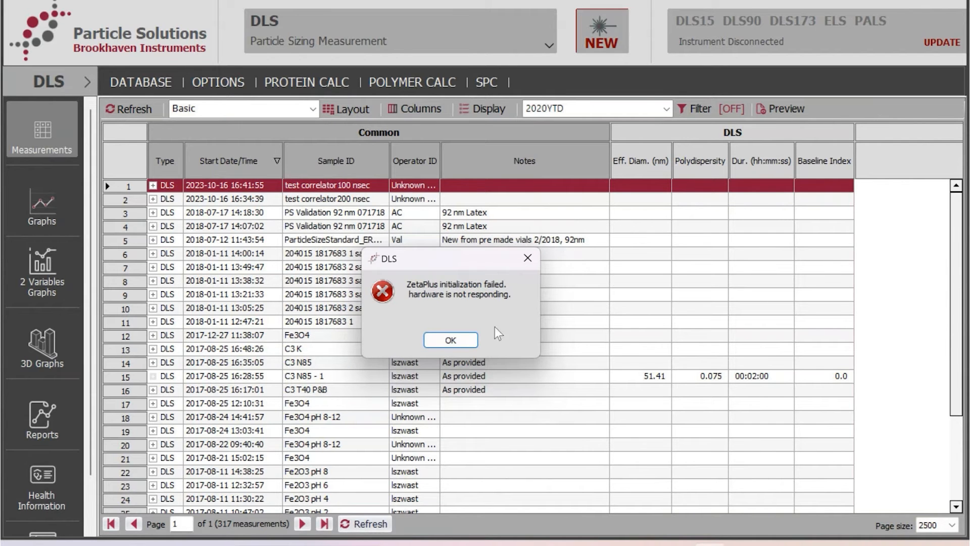
left_click(450, 340)
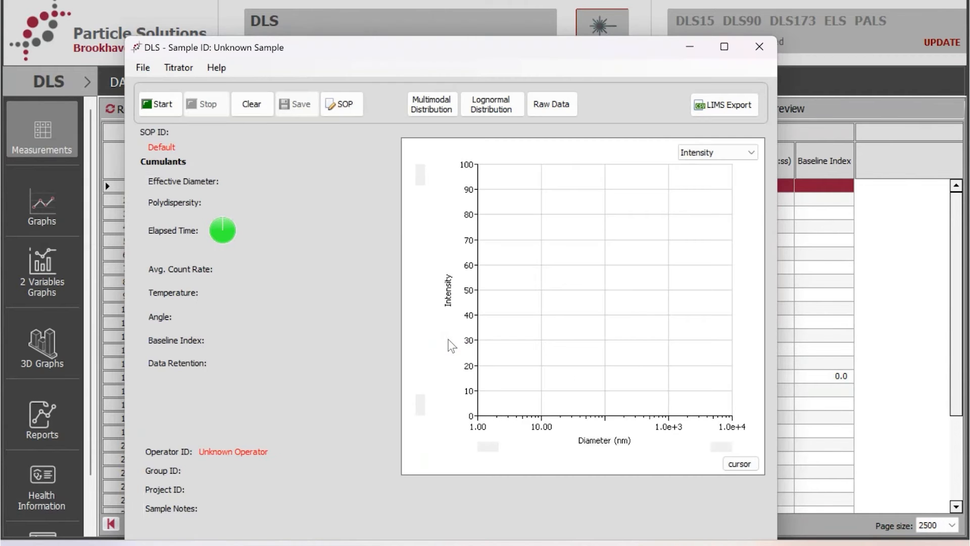
left_click_drag(409, 51, 406, 7)
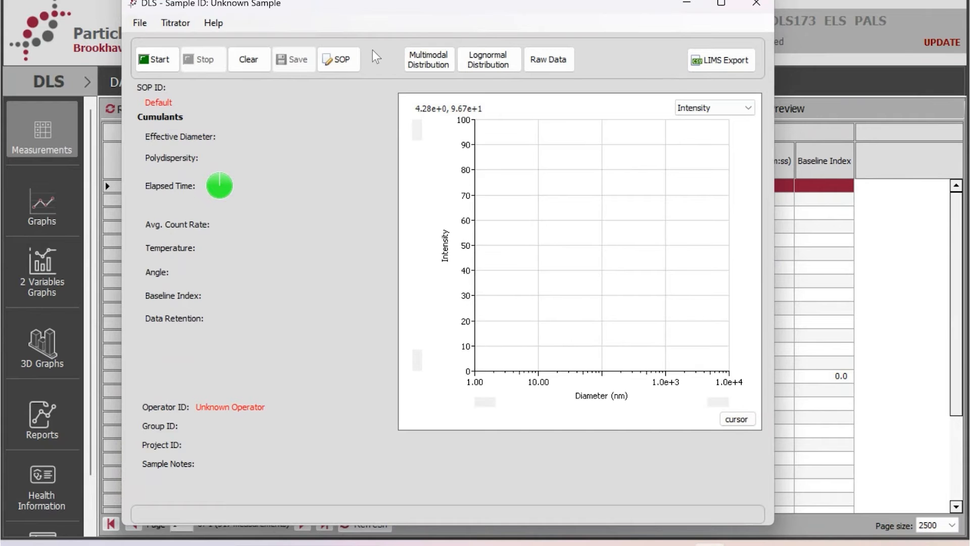
Open the SOP editor for the new measurement and load the Default SOP.
left_click(342, 60)
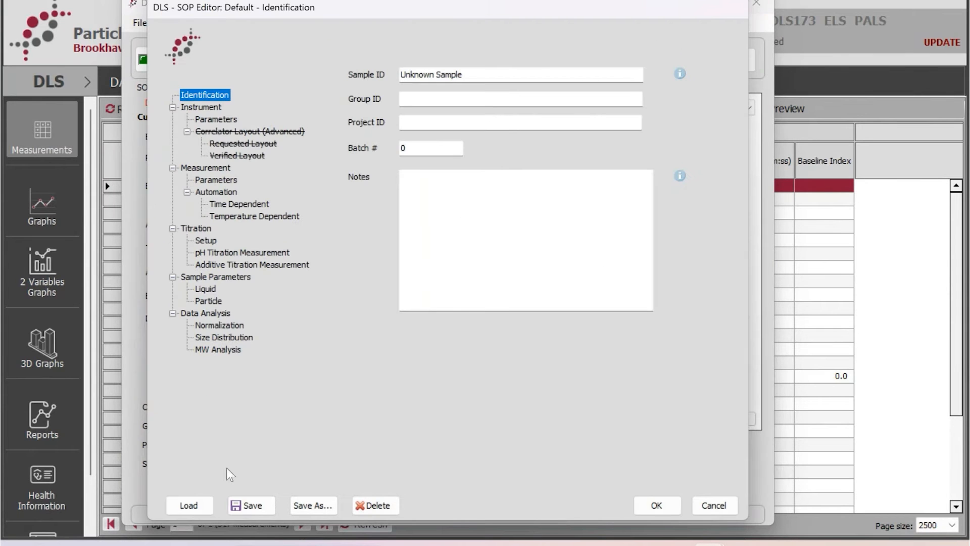
left_click(190, 505)
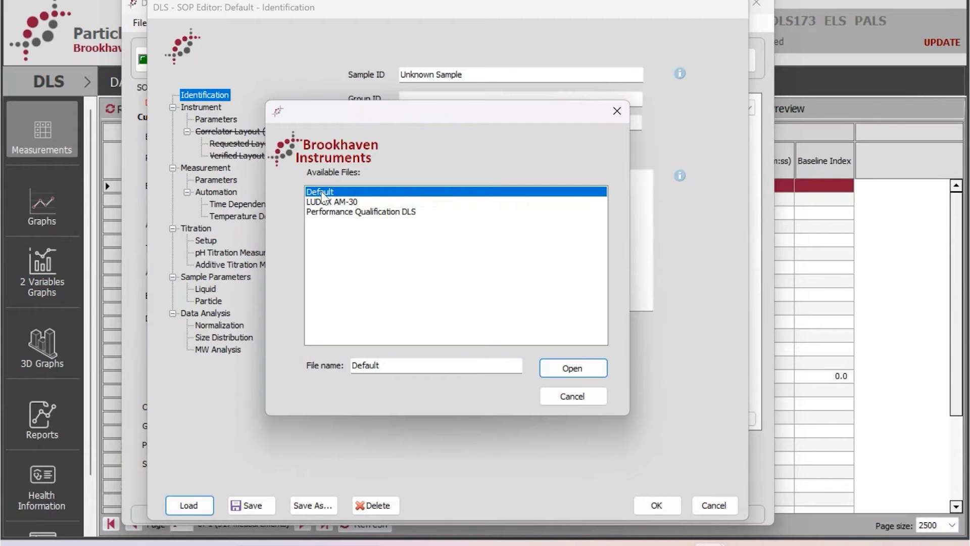
left_click(573, 371)
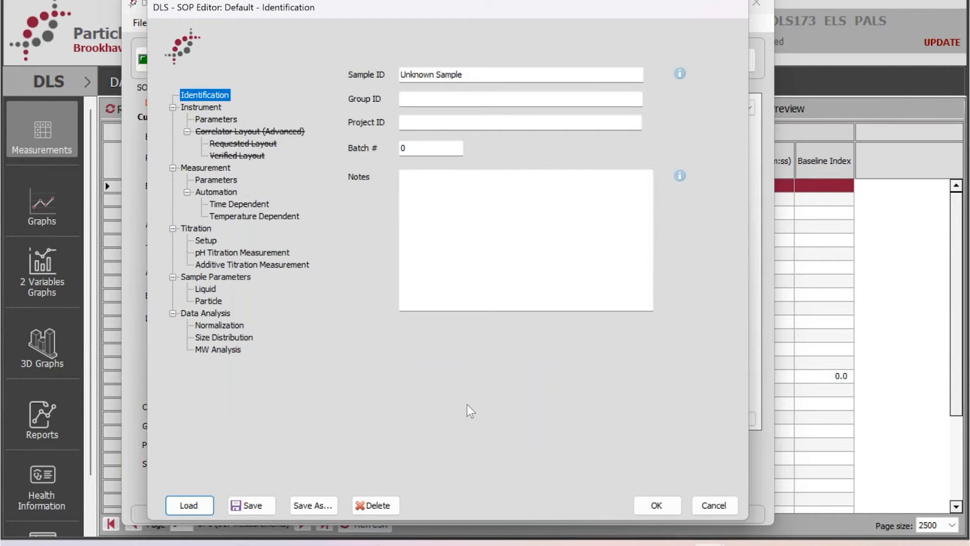
Save a copy of the Default SOP under the file name Tutorialvideo.
left_click(312, 505)
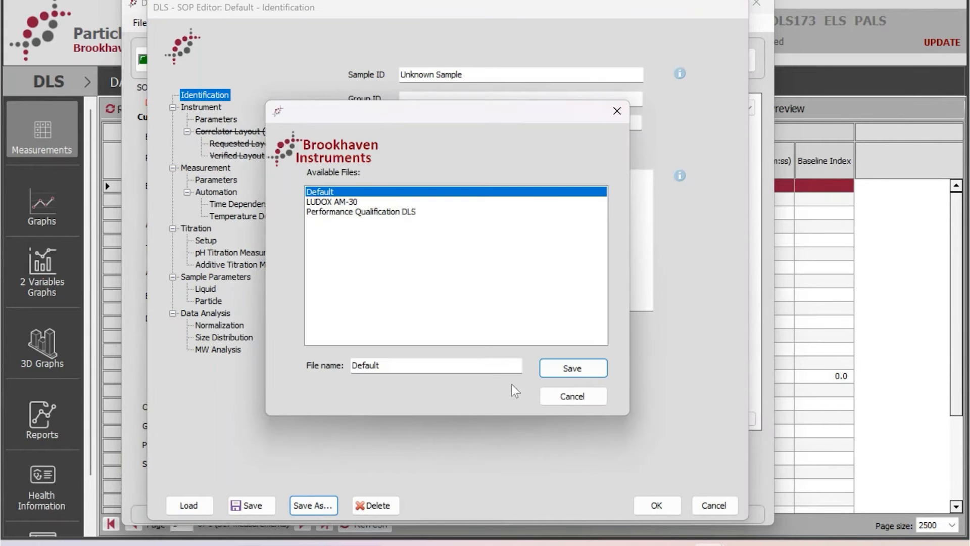
left_click_drag(424, 368, 335, 363)
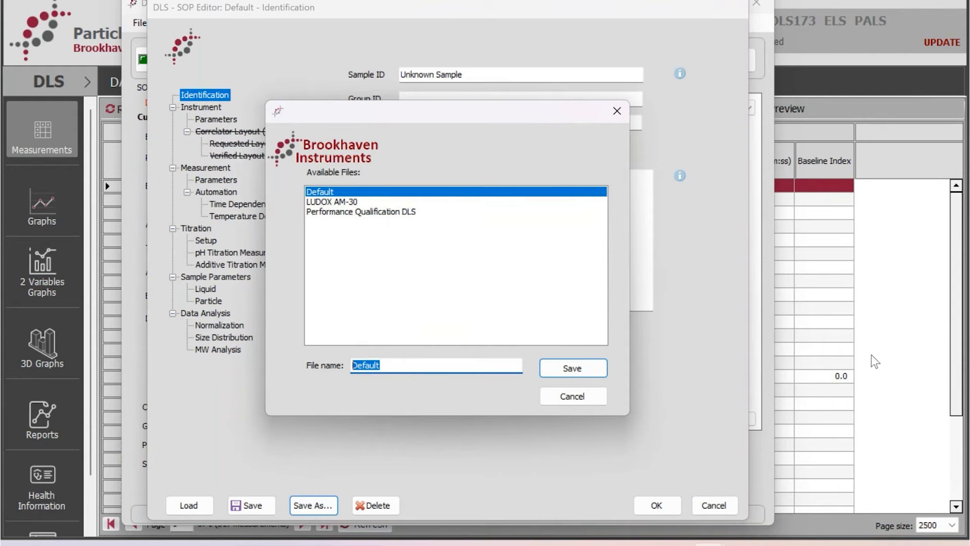
type("Tutorialvideo")
left_click(574, 369)
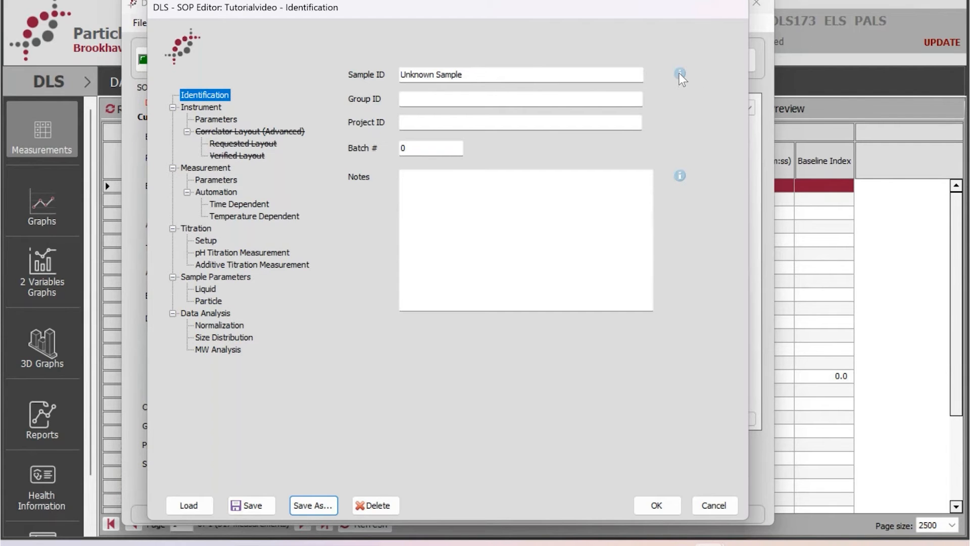
In the instrument parameters, choose the Advanced correlator layout and the Square Polystyrene Cell type.
mouse_move(681, 73)
left_click(212, 115)
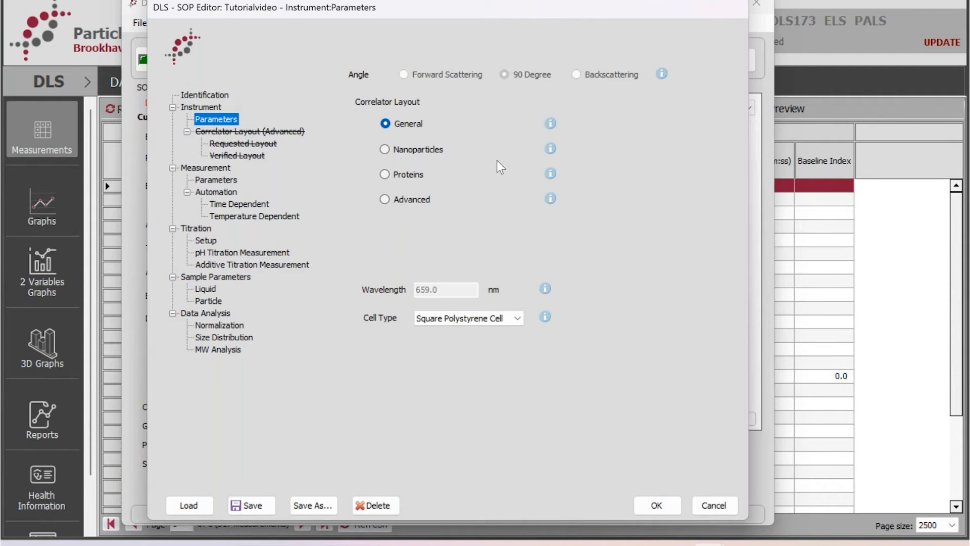
left_click(384, 198)
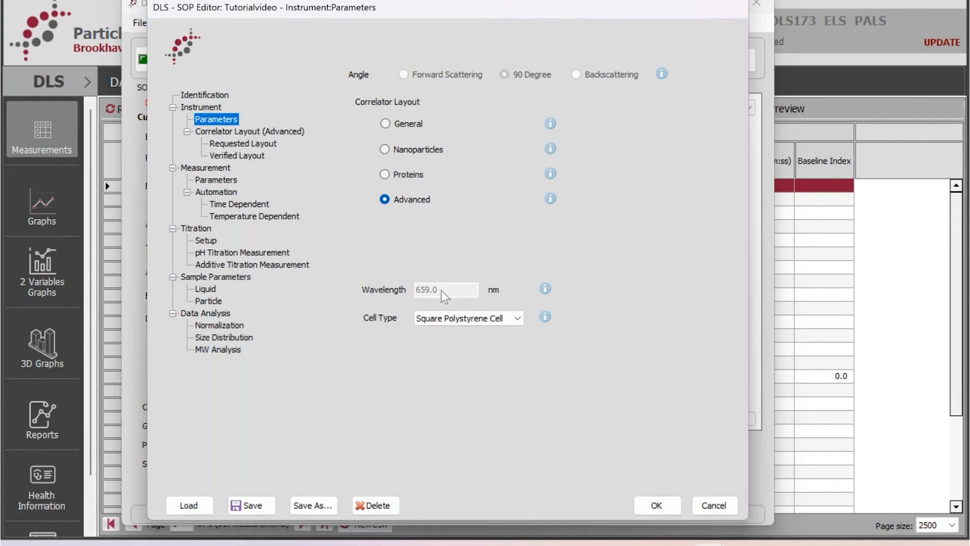
left_click(518, 318)
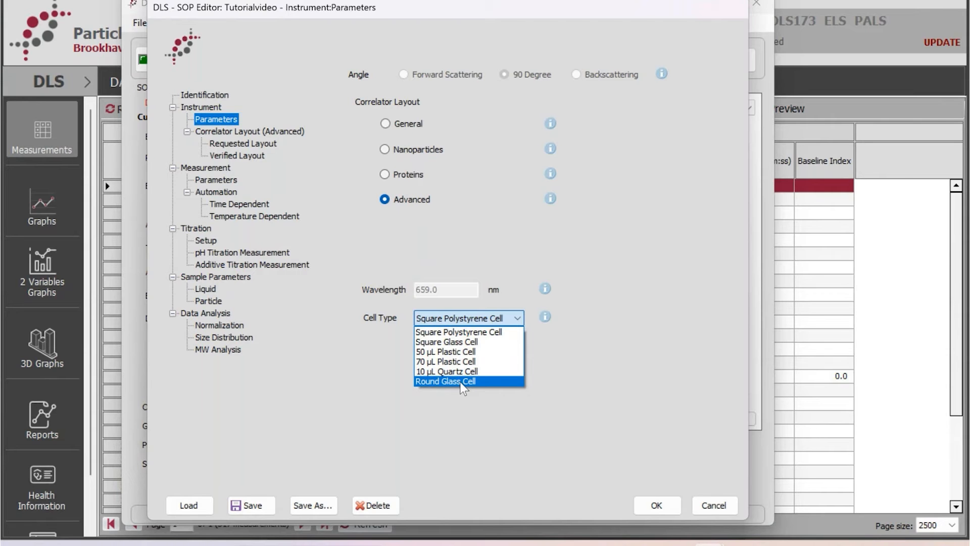
left_click(459, 332)
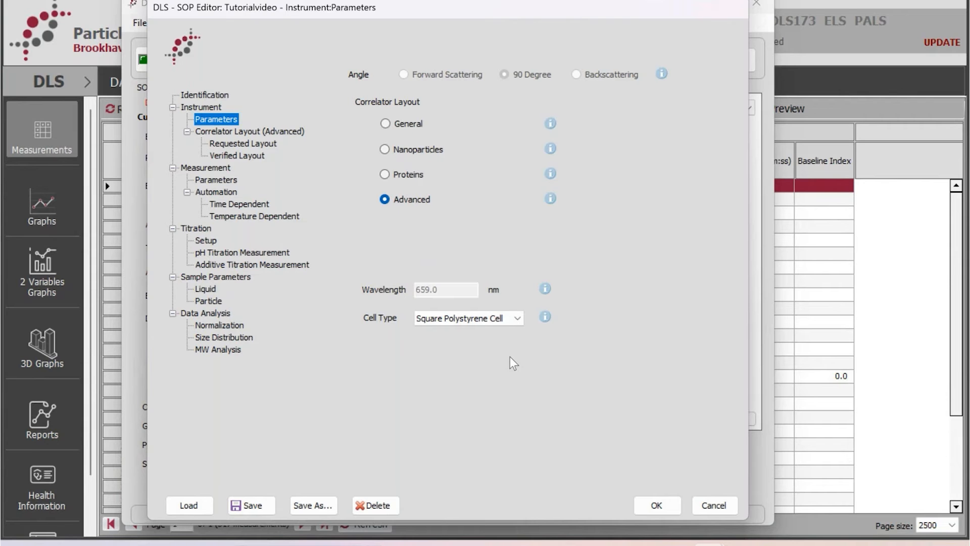
Keep the requested correlator layout's first delay at 5 microseconds and verify the layout.
left_click(222, 130)
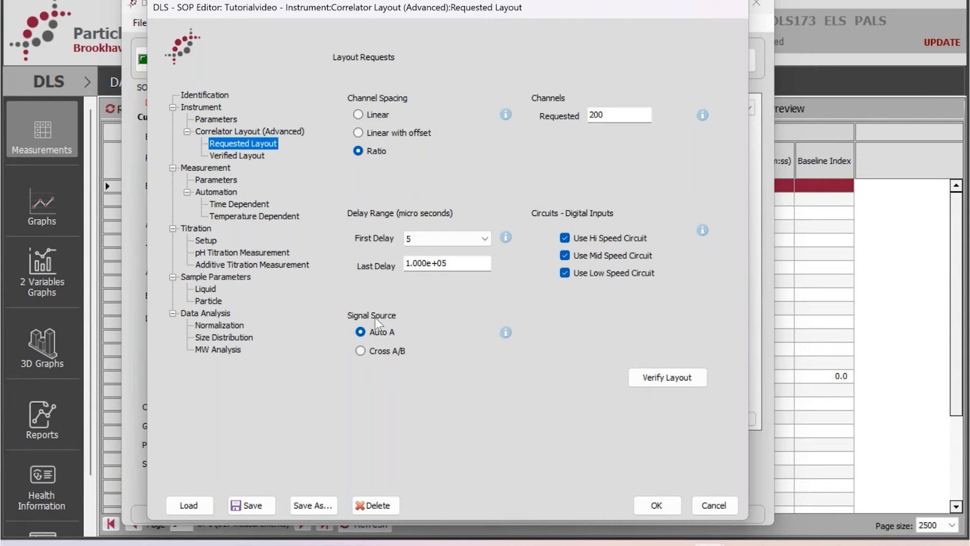
left_click(483, 238)
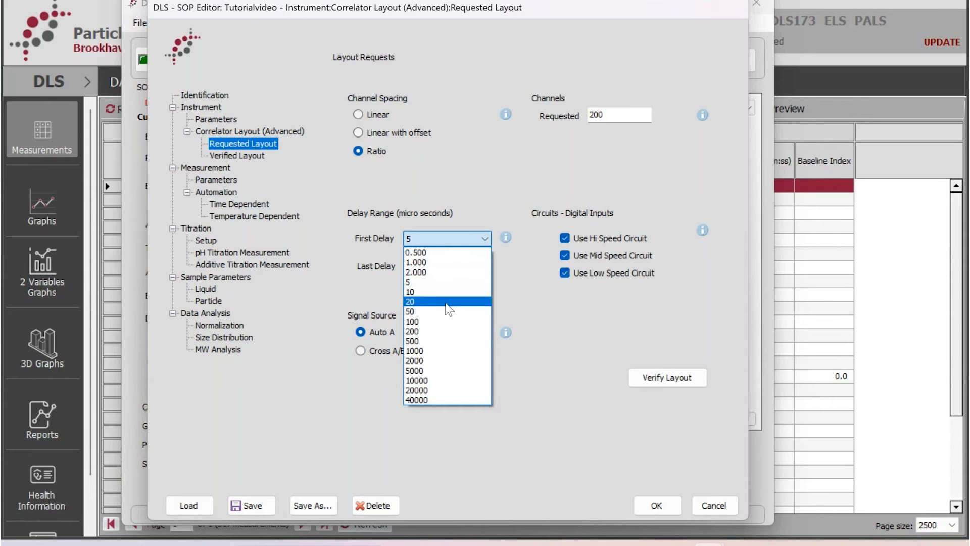
left_click(441, 236)
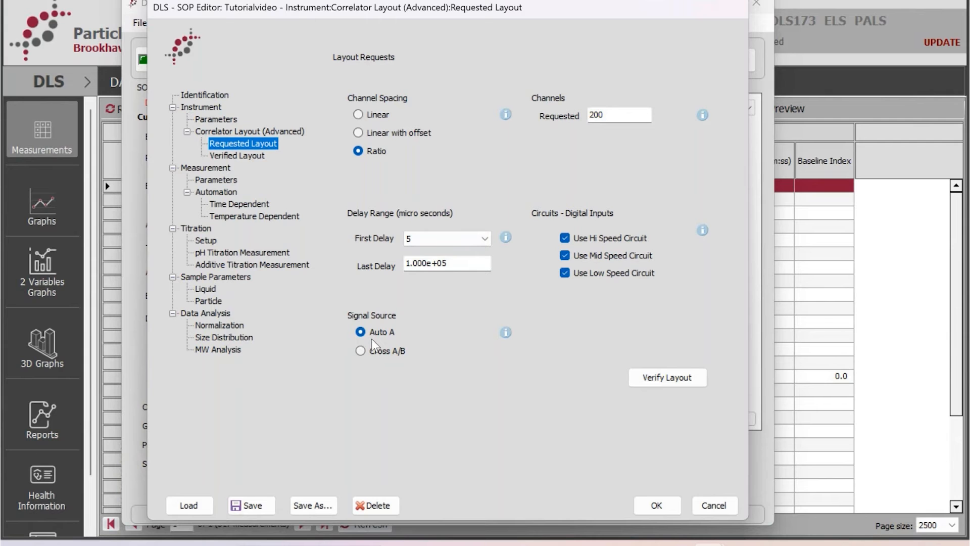
left_click(671, 377)
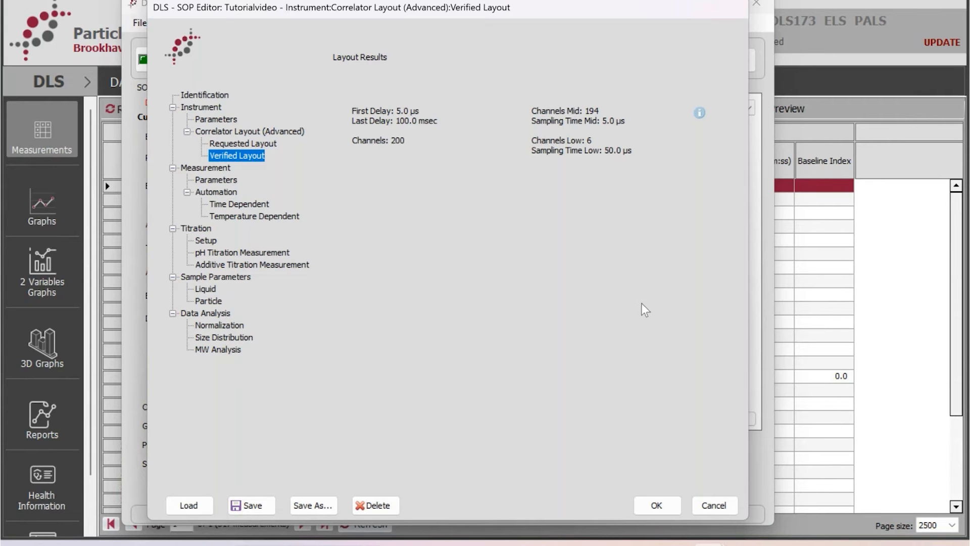
Review the measurement parameters, including the dust filter option, and the time-dependent and temperature-dependent automation settings.
left_click(207, 174)
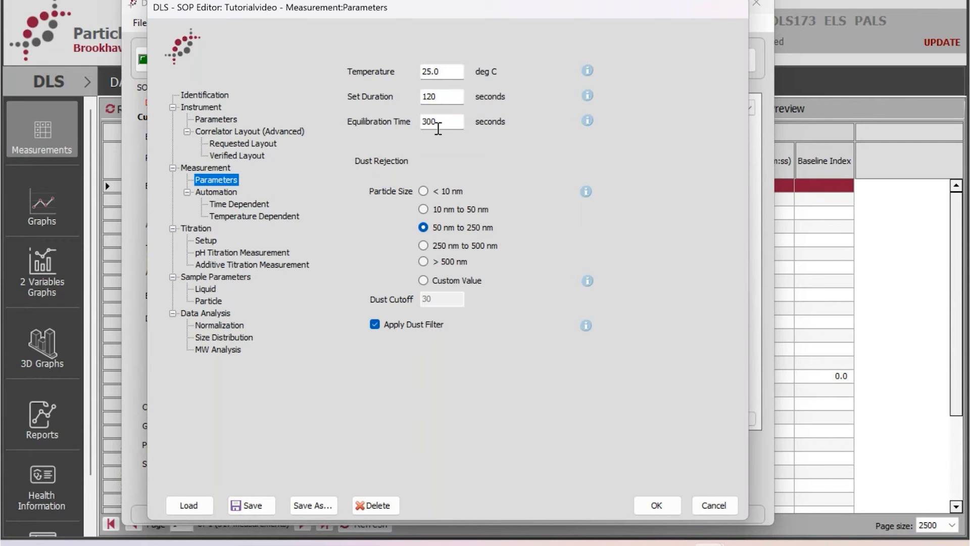
mouse_move(438, 128)
left_click(374, 324)
left_click(374, 323)
left_click(212, 201)
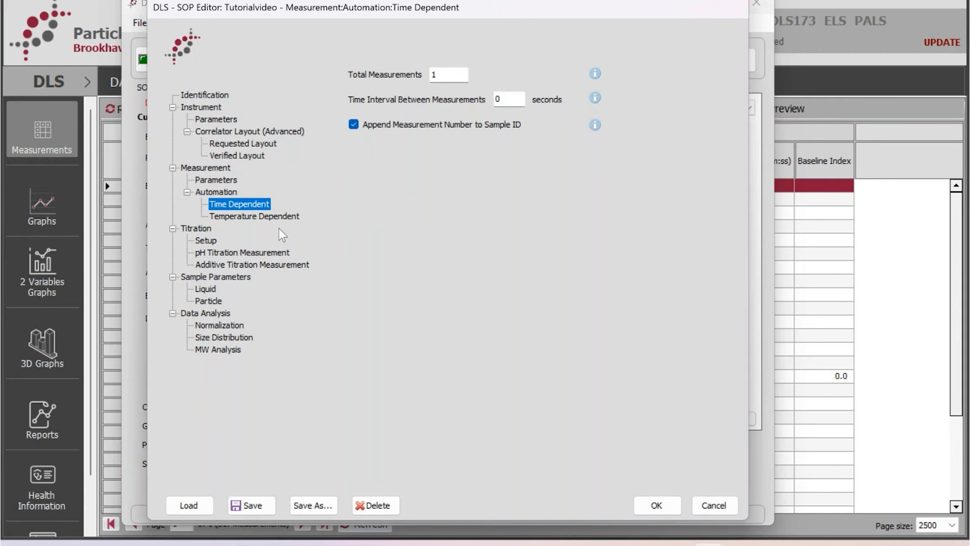
left_click(269, 217)
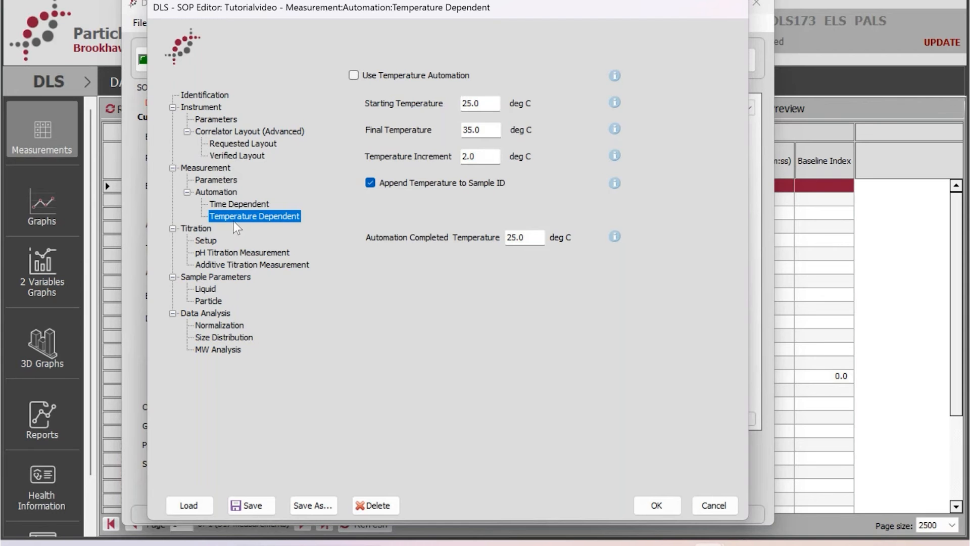
In the titration setup, change Bottle 1 to a Base containing Potassium Hydroxide, keeping its units as Molar.
left_click(196, 229)
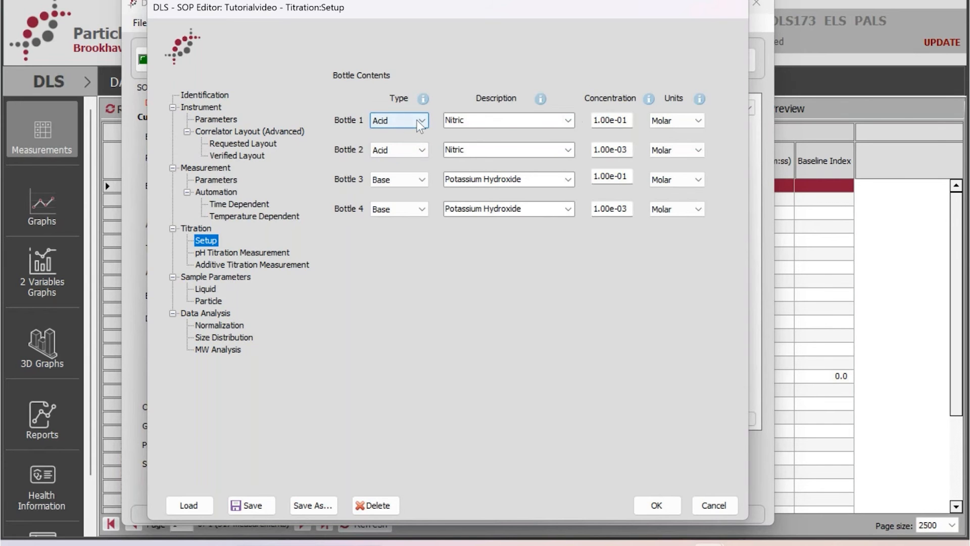
left_click(568, 120)
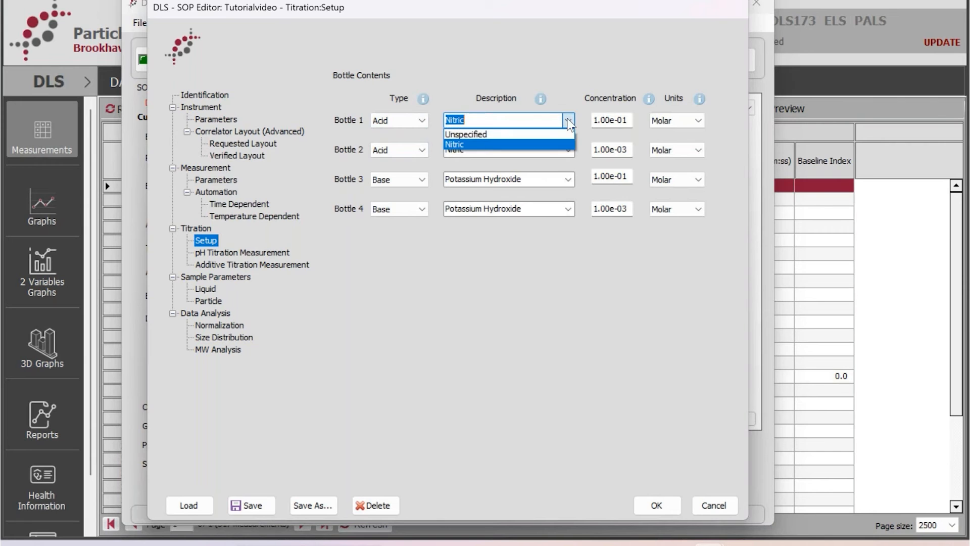
left_click(569, 123)
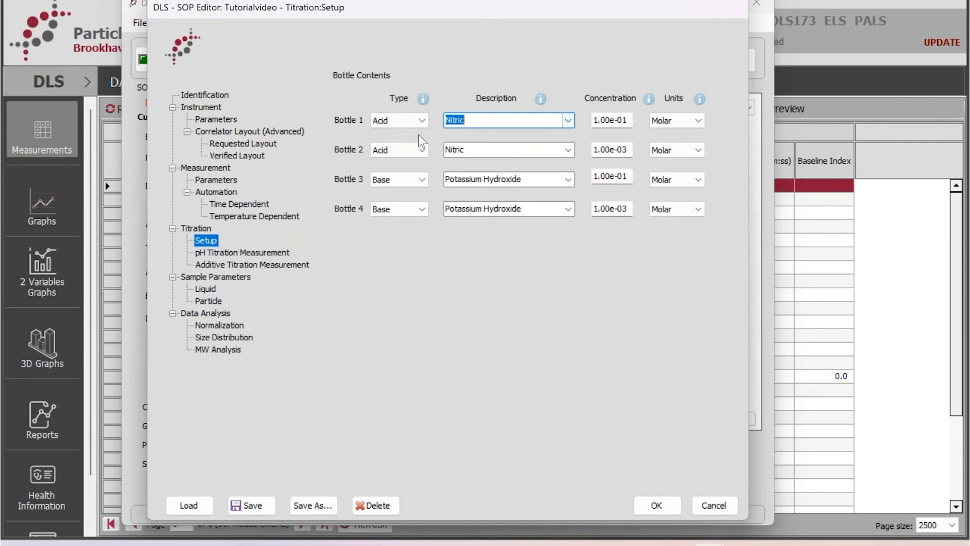
left_click(426, 120)
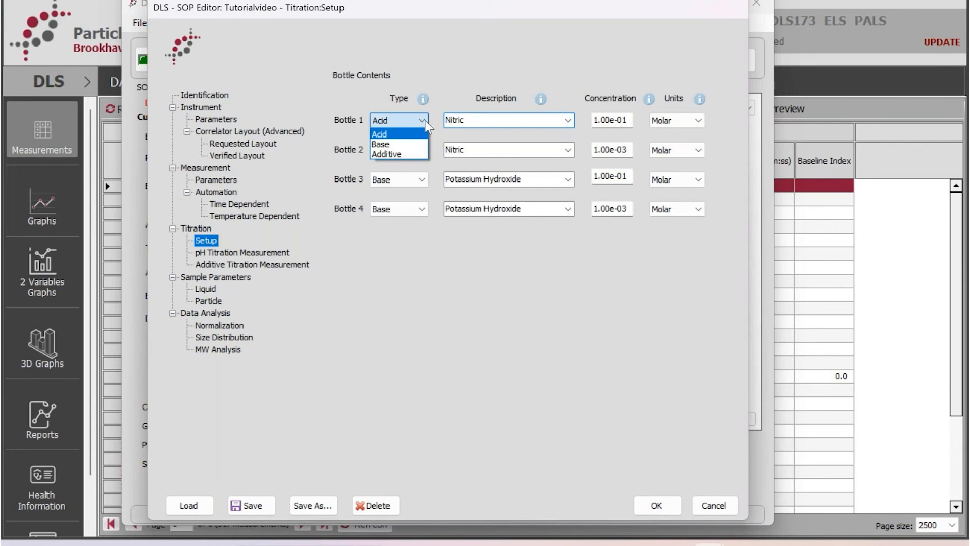
left_click(404, 145)
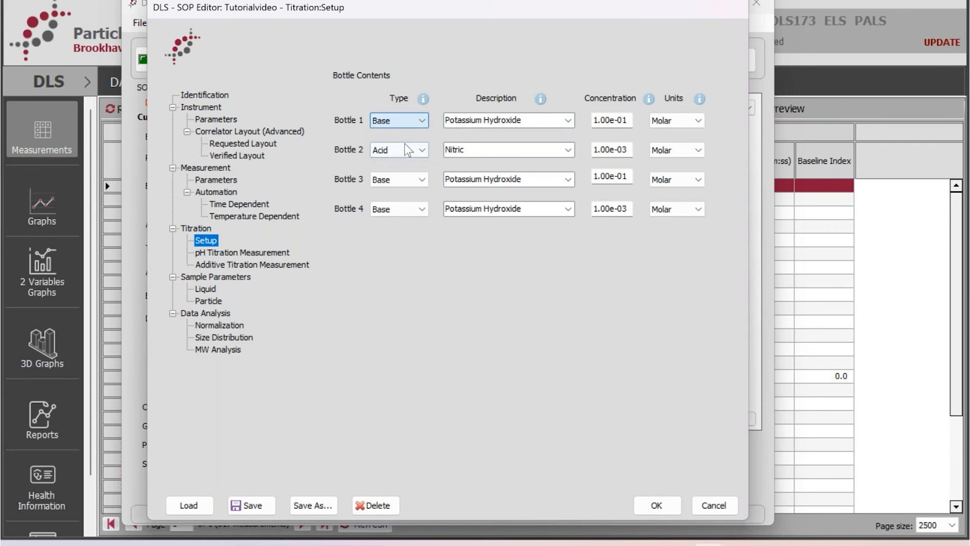
left_click(568, 121)
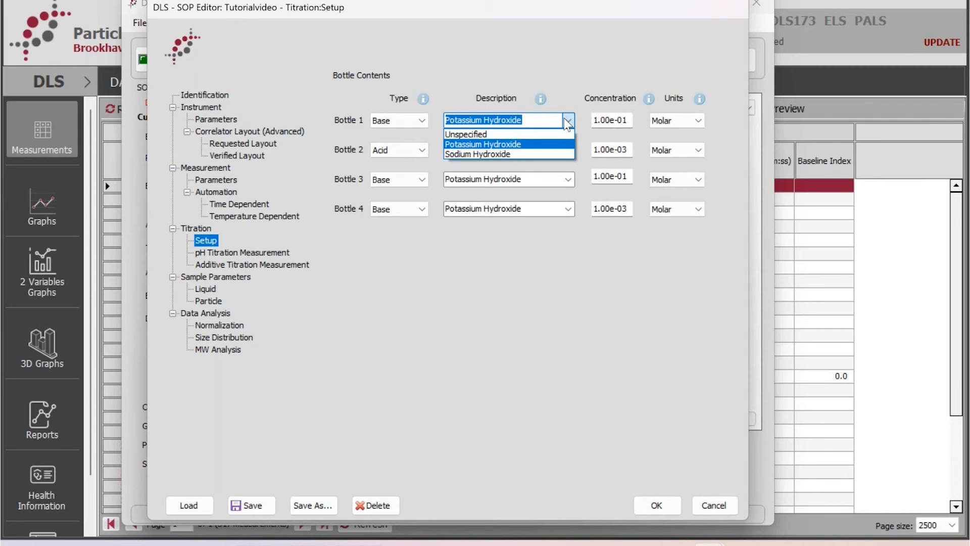
left_click(534, 121)
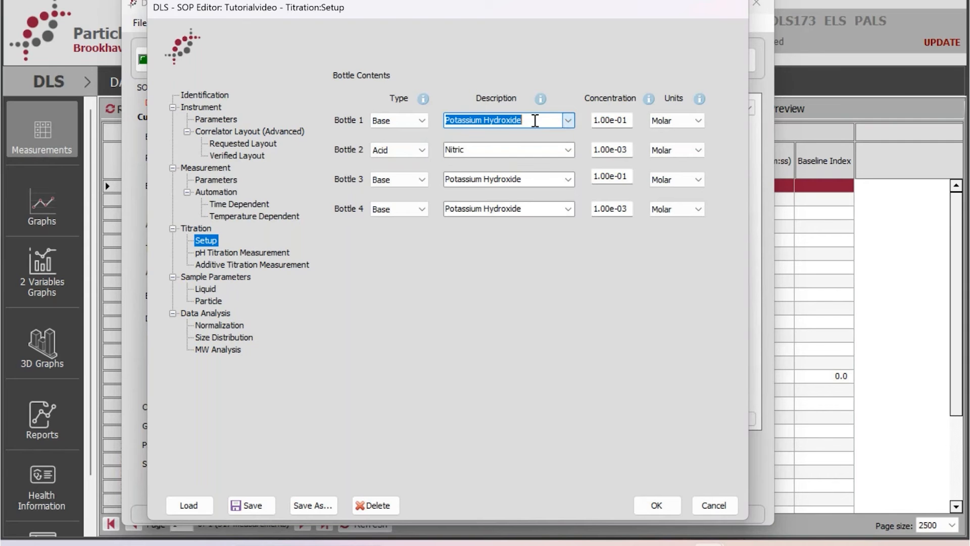
left_click(698, 122)
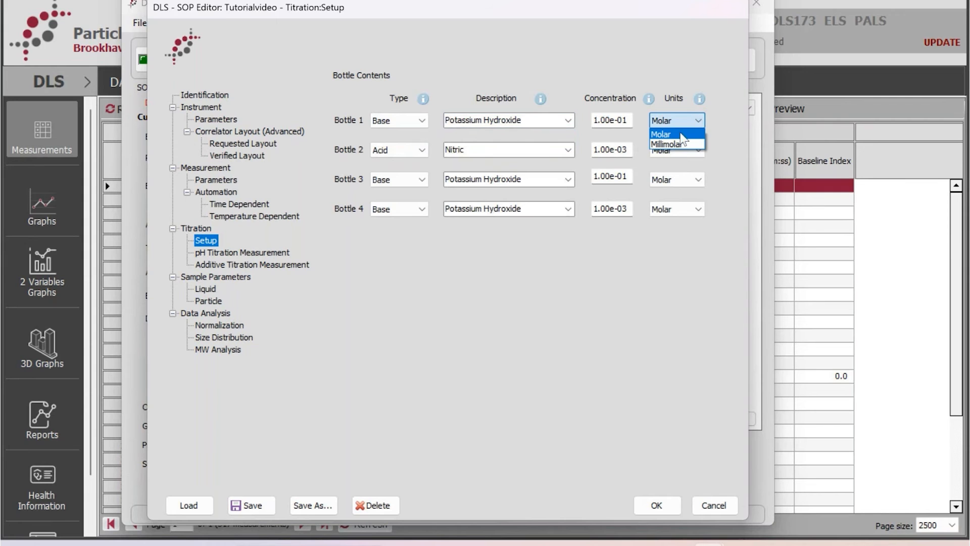
left_click(613, 60)
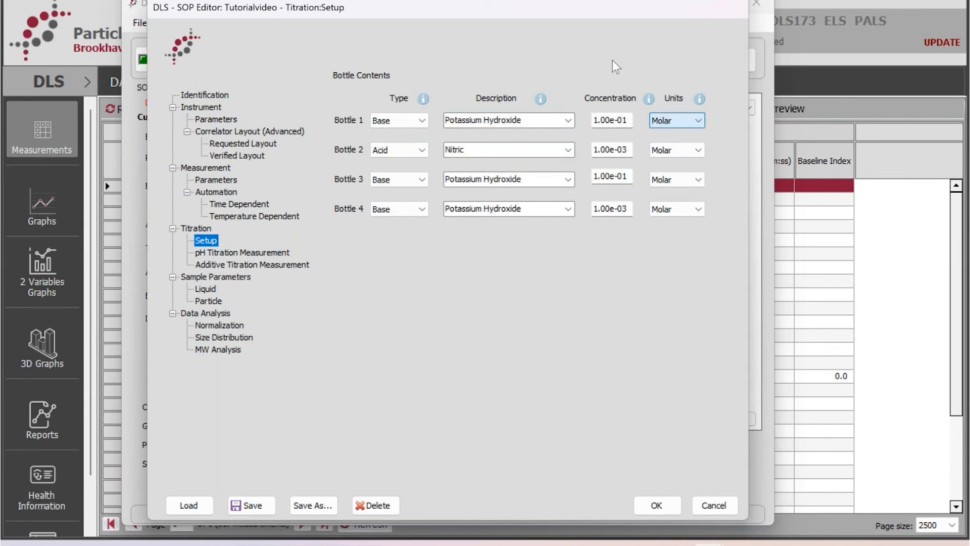
Change Bottle 3 in the titration setup to an Additive described as Stabilizing Agent, with mg/mL units.
left_click(421, 178)
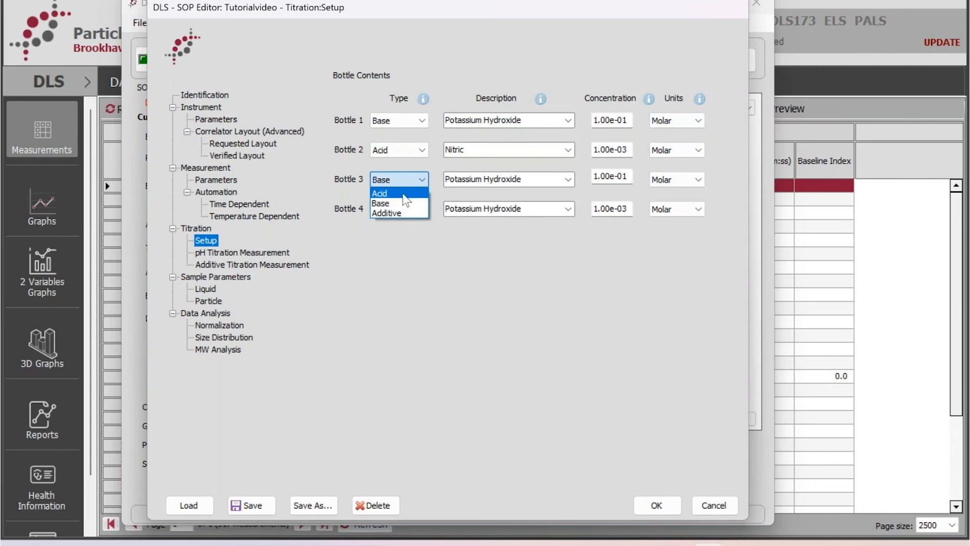
left_click(399, 211)
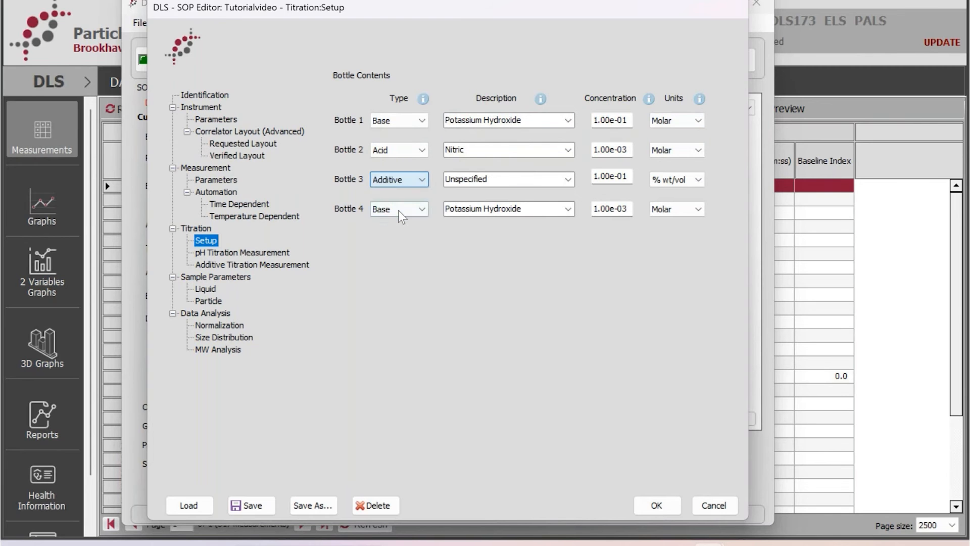
left_click(569, 180)
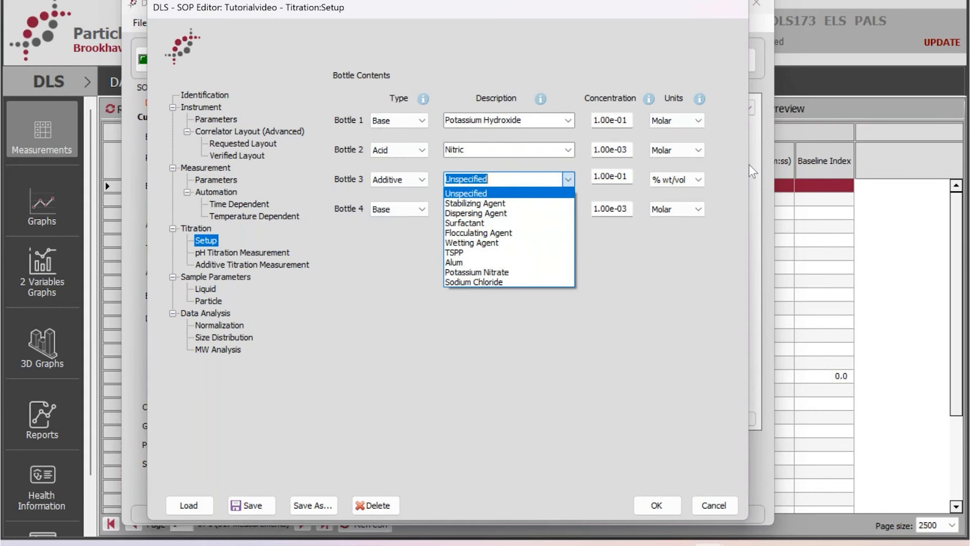
left_click(754, 196)
left_click(699, 179)
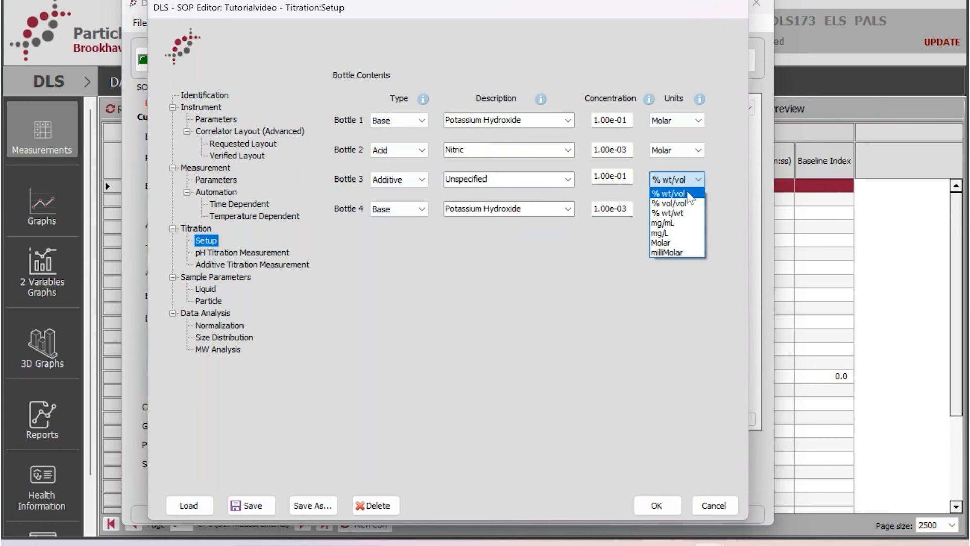
left_click(663, 224)
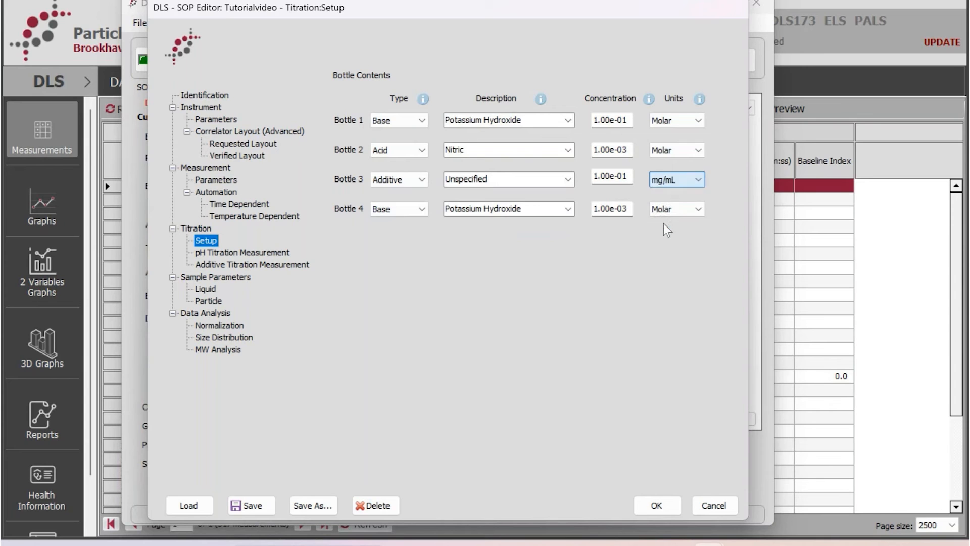
left_click(372, 217)
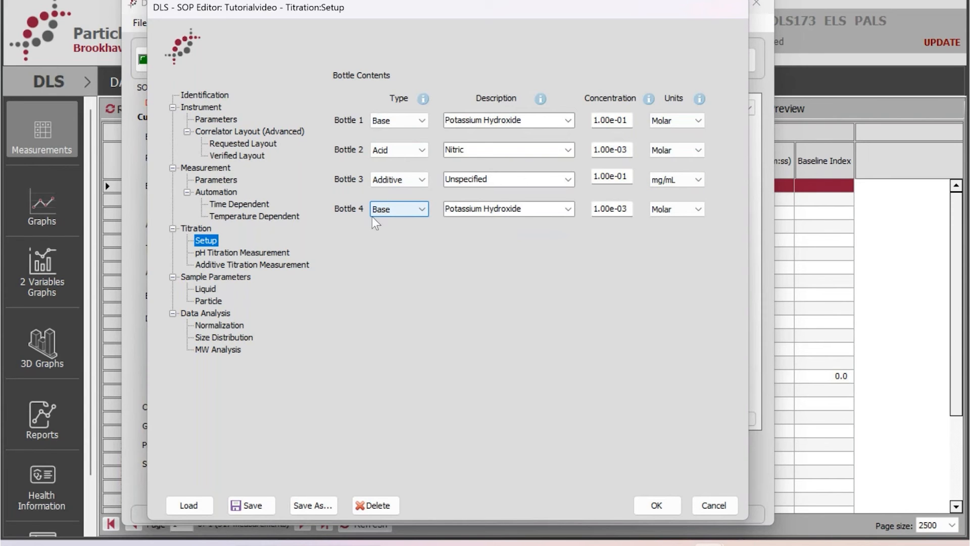
left_click(560, 181)
left_click(589, 195)
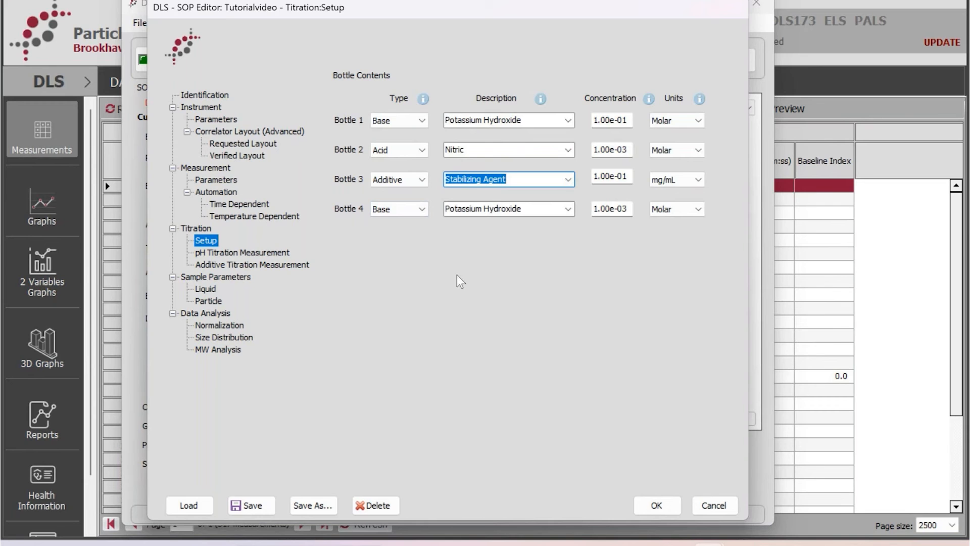
Enable automated pH titration with only Bottle 2 and Bottle 4 selected as pumps, and switch the automation back off.
left_click(224, 252)
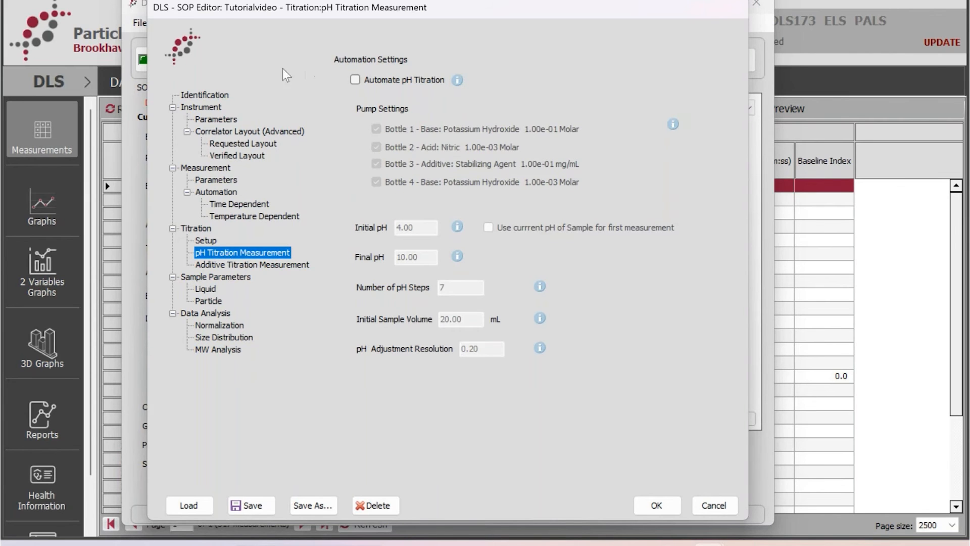
left_click(355, 79)
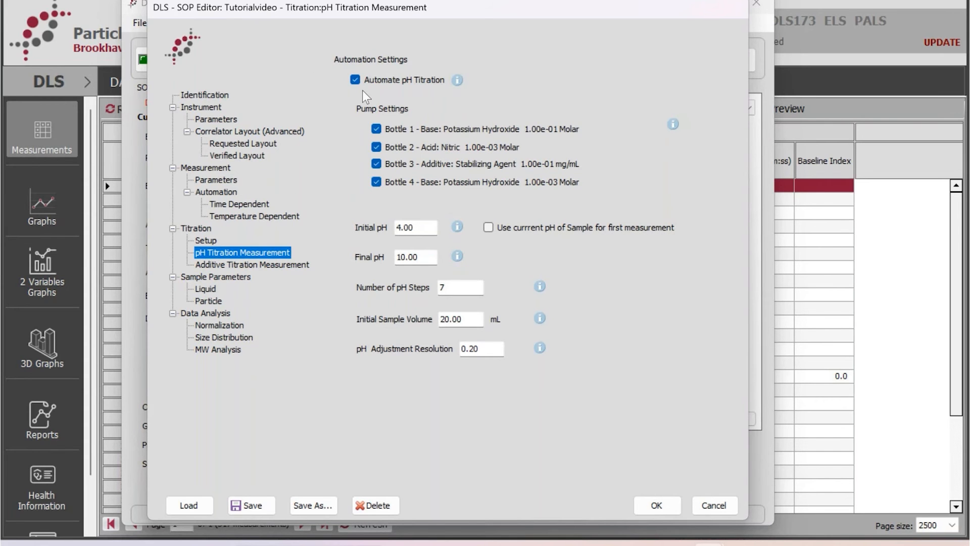
left_click(376, 164)
left_click(376, 183)
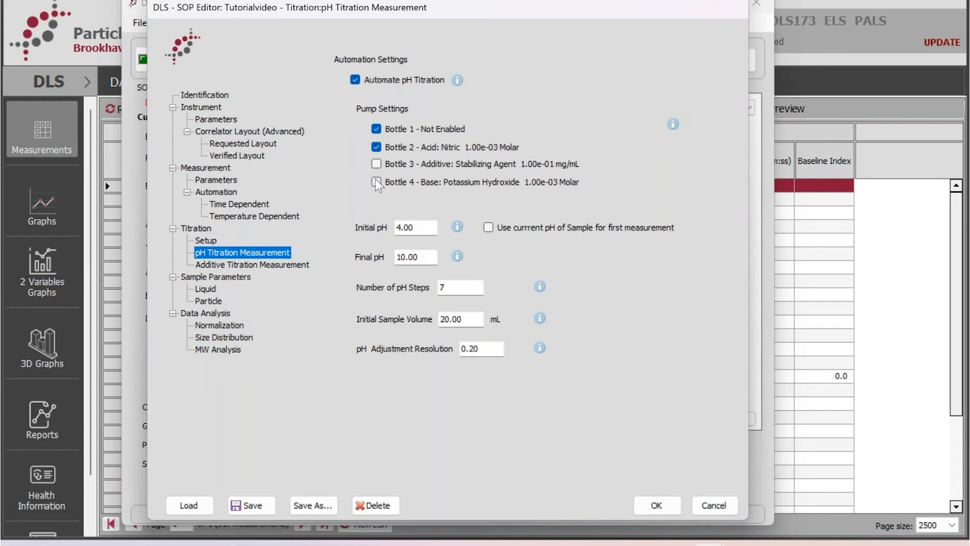
left_click(376, 129)
left_click(376, 148)
left_click(374, 146)
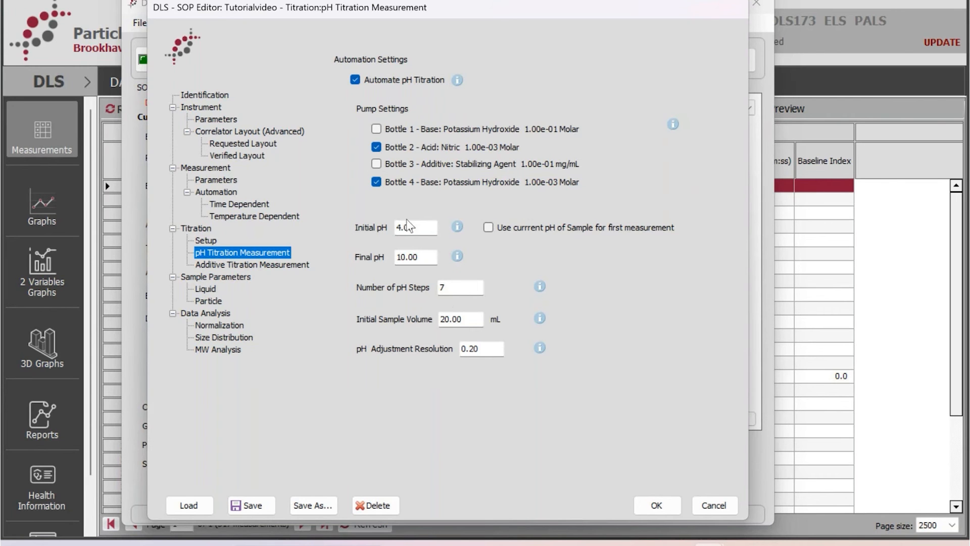
left_click(354, 83)
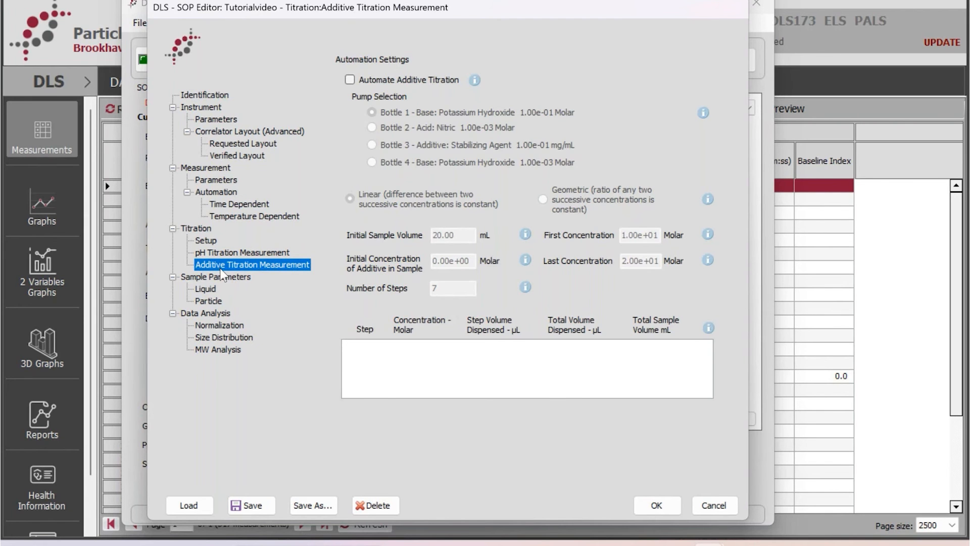
Enable automated additive titration with Bottle 3, the Stabilizing Agent, as the pump, and switch the automation back off.
left_click(350, 80)
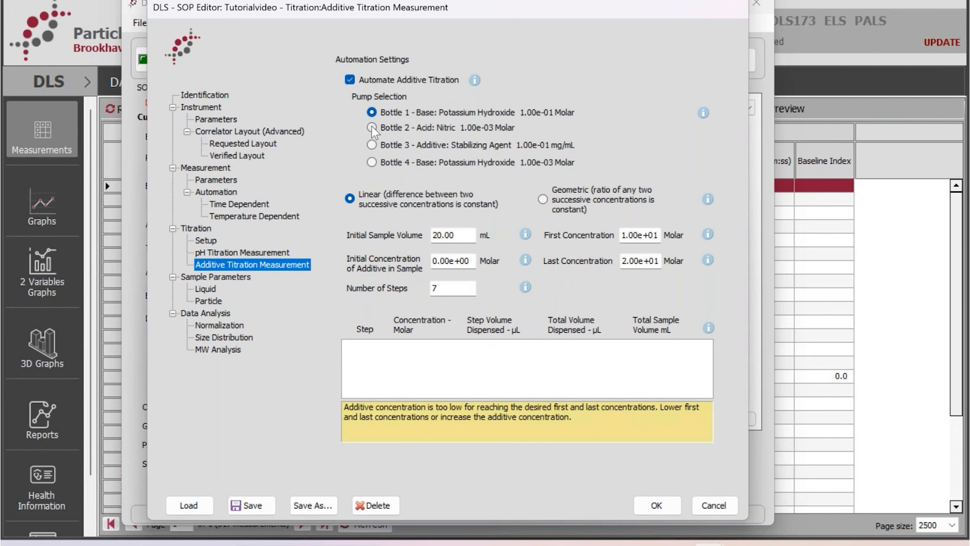
left_click(372, 145)
left_click(350, 80)
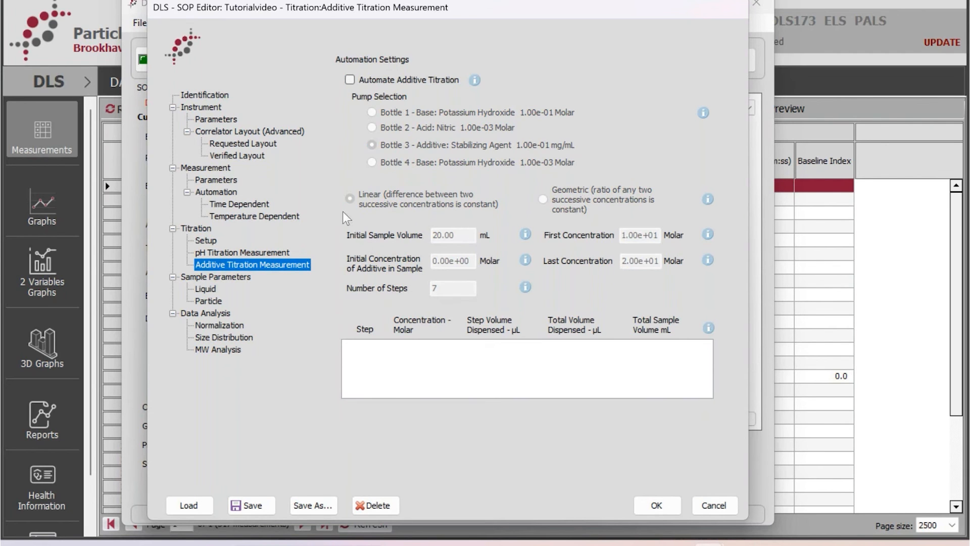
In the sample's liquid parameters, try Hexane as the liquid and set it back to Water.
left_click(238, 275)
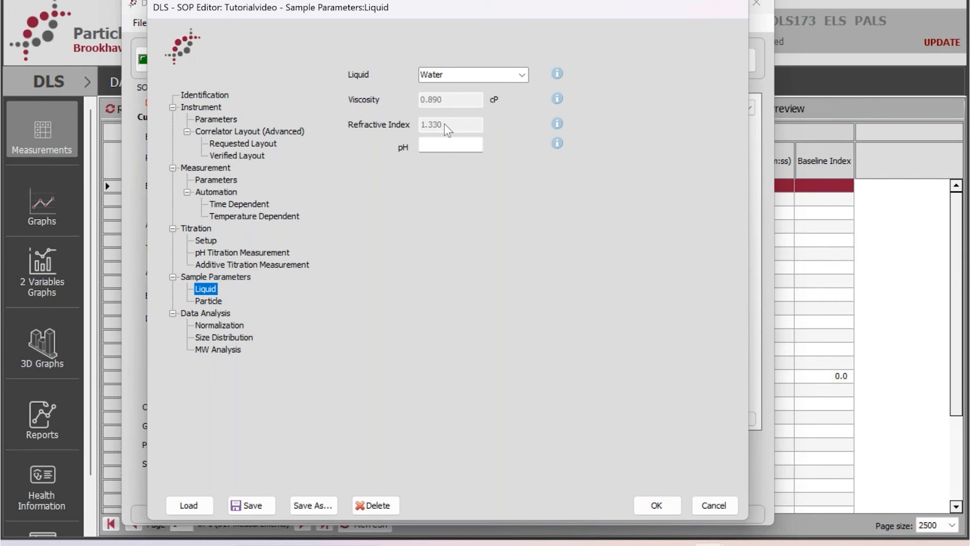
mouse_move(437, 134)
left_click(523, 74)
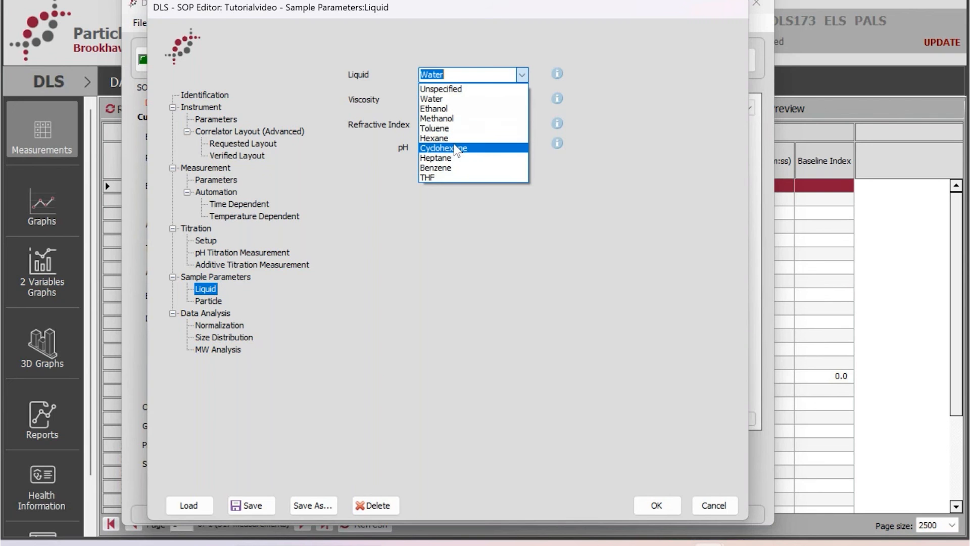
left_click(438, 139)
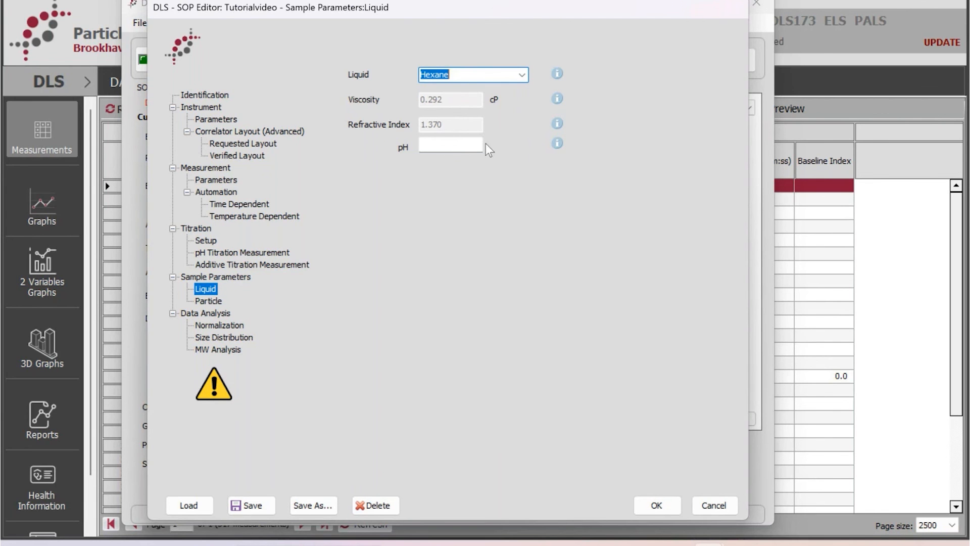
left_click(524, 74)
left_click(464, 95)
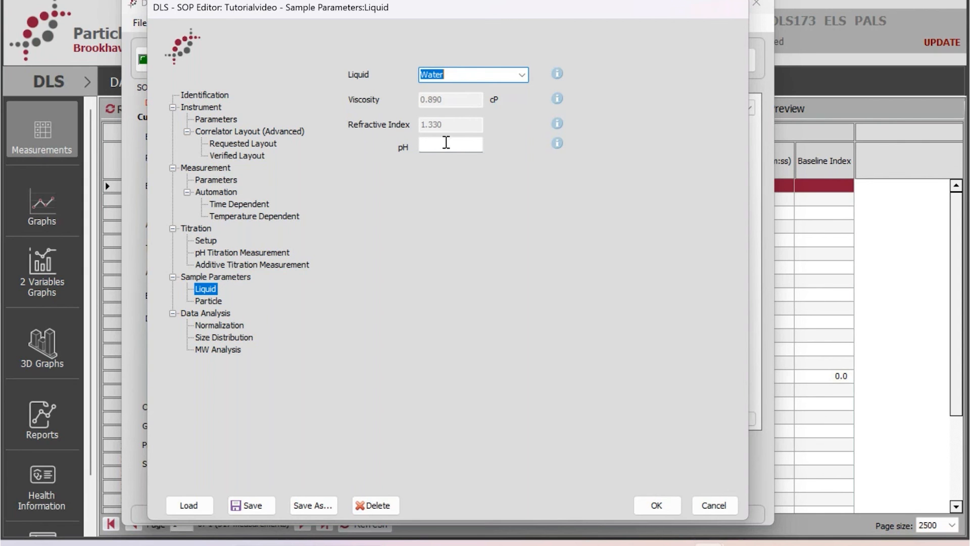
Review the particle parameters, the baseline normalization options and the size distribution settings of the SOP.
left_click(219, 305)
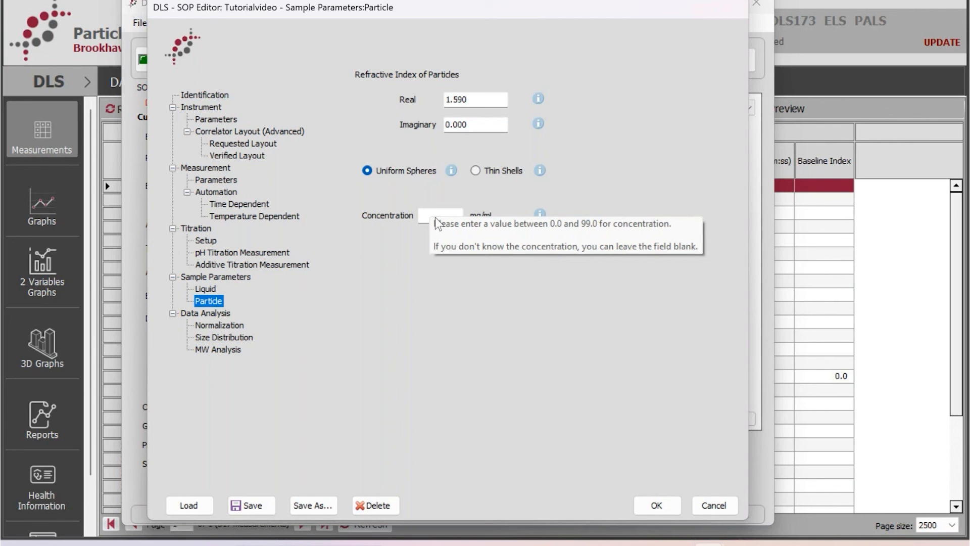
left_click(213, 313)
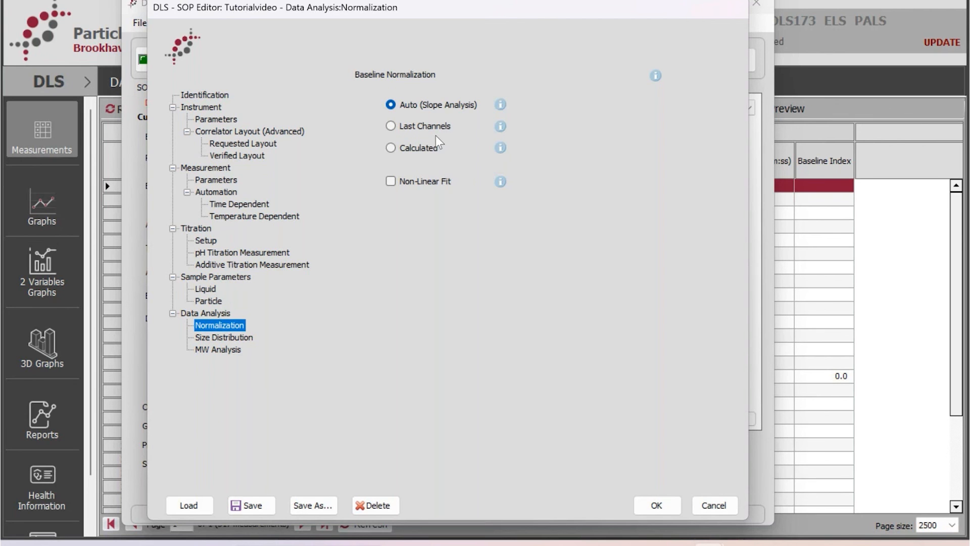
left_click(219, 337)
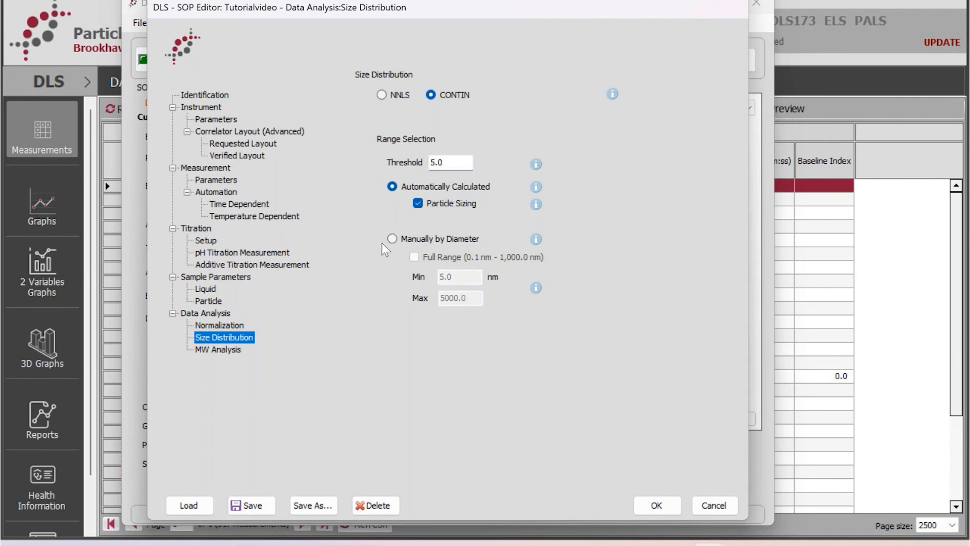
In the molecular weight analysis settings, try the Polyisoprene entry and replace it with the Polyisobutene in heptane entry.
left_click(209, 351)
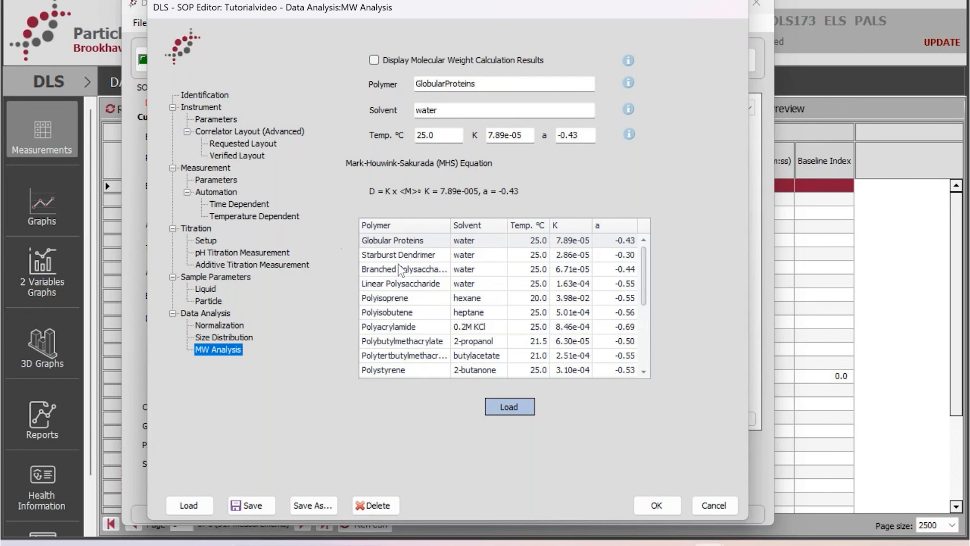
left_click(388, 299)
double_click(387, 298)
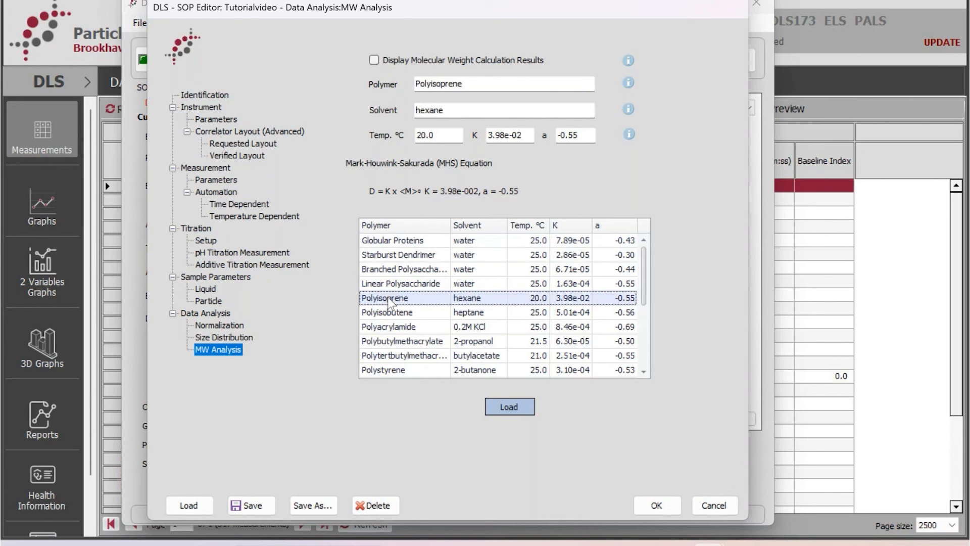
double_click(386, 312)
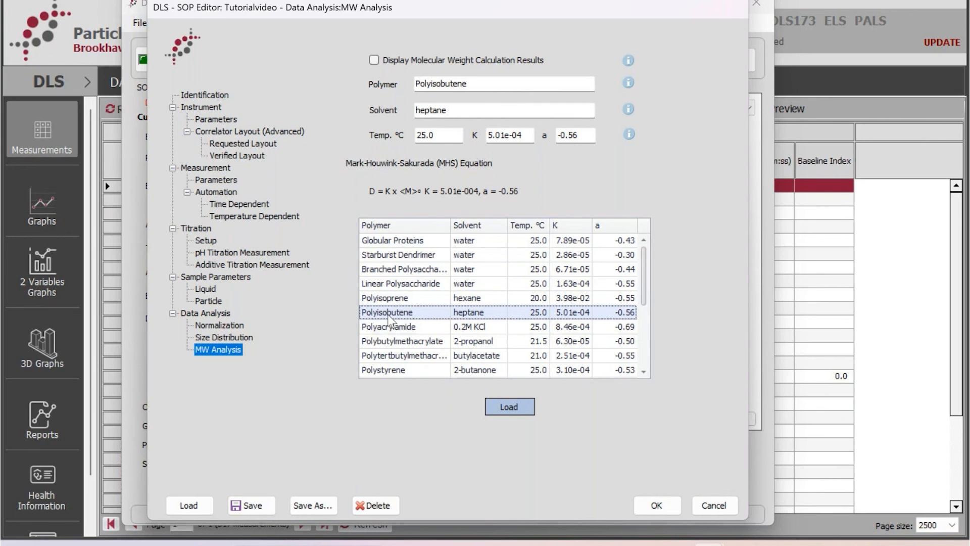
Save the SOP over the existing Tutorialvideo.sop file and close the SOP editor, accepting its settings.
left_click(257, 503)
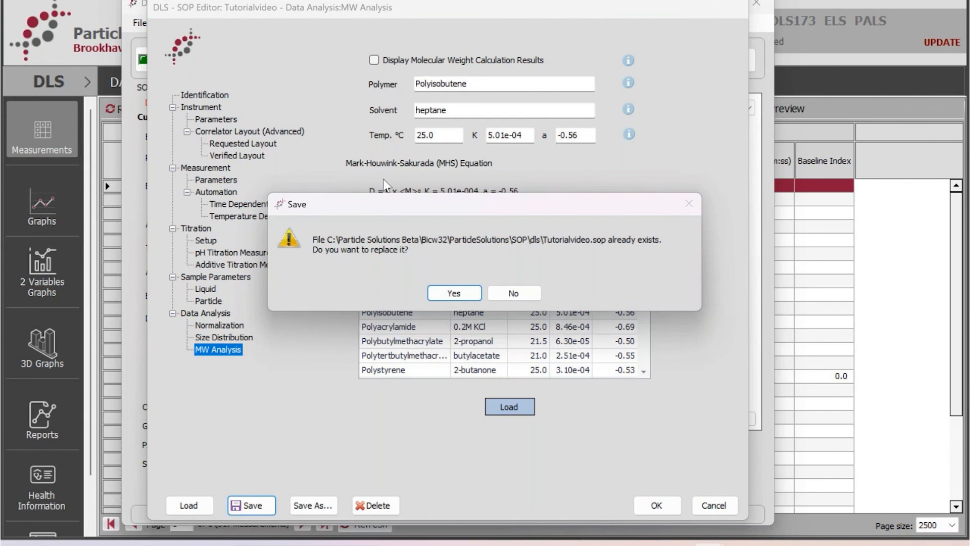
left_click(452, 294)
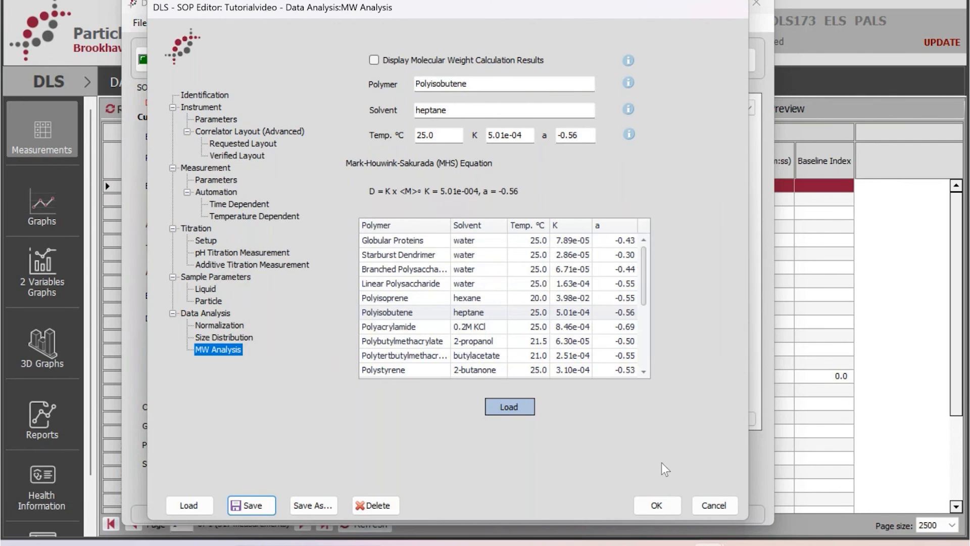
left_click(655, 505)
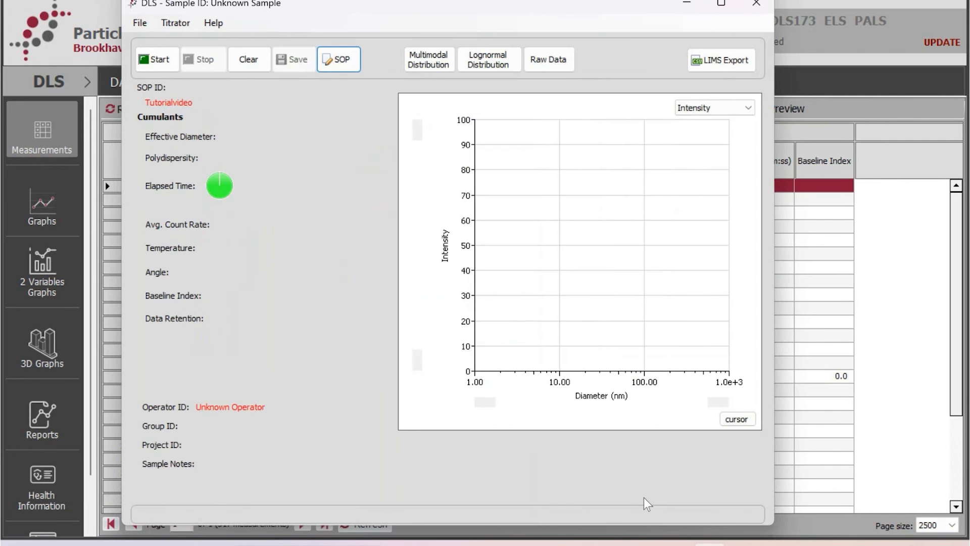